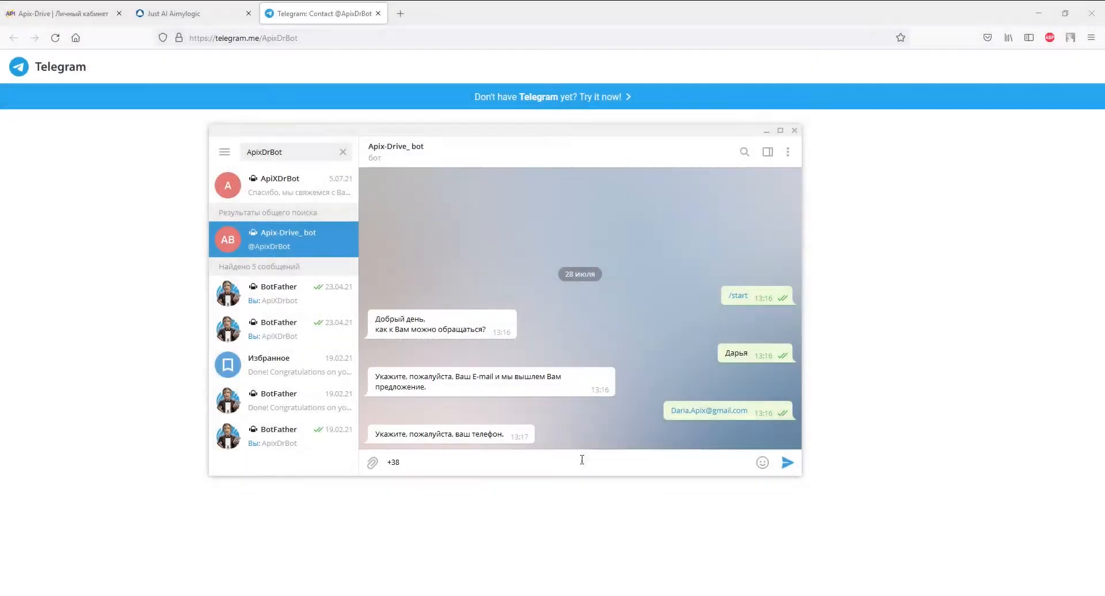
Send the phone number to the bot to finish the conversation.
type("0930000000")
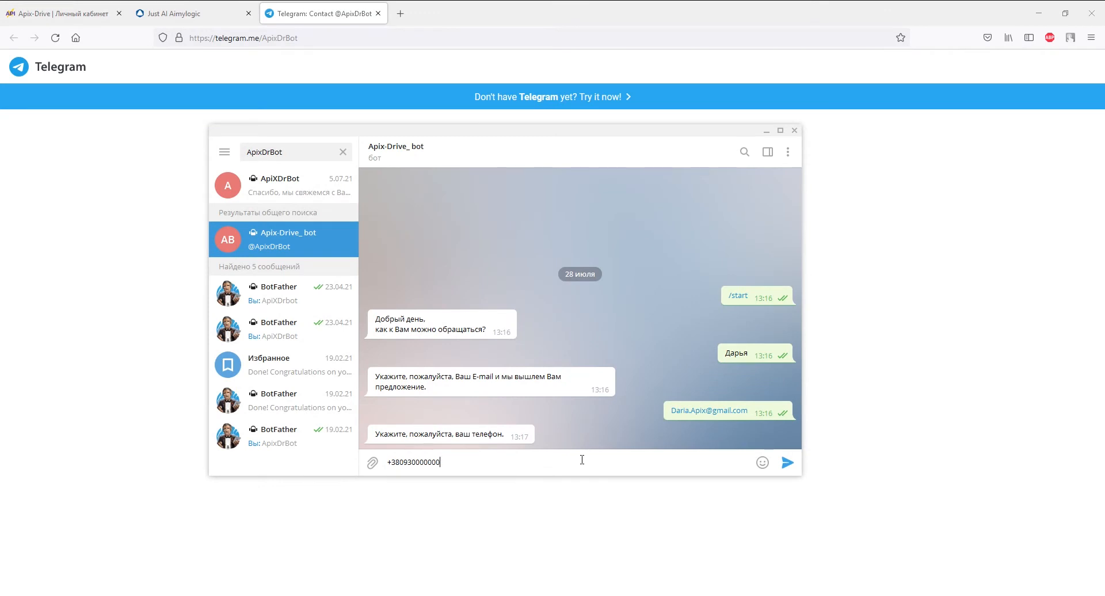
key("Return")
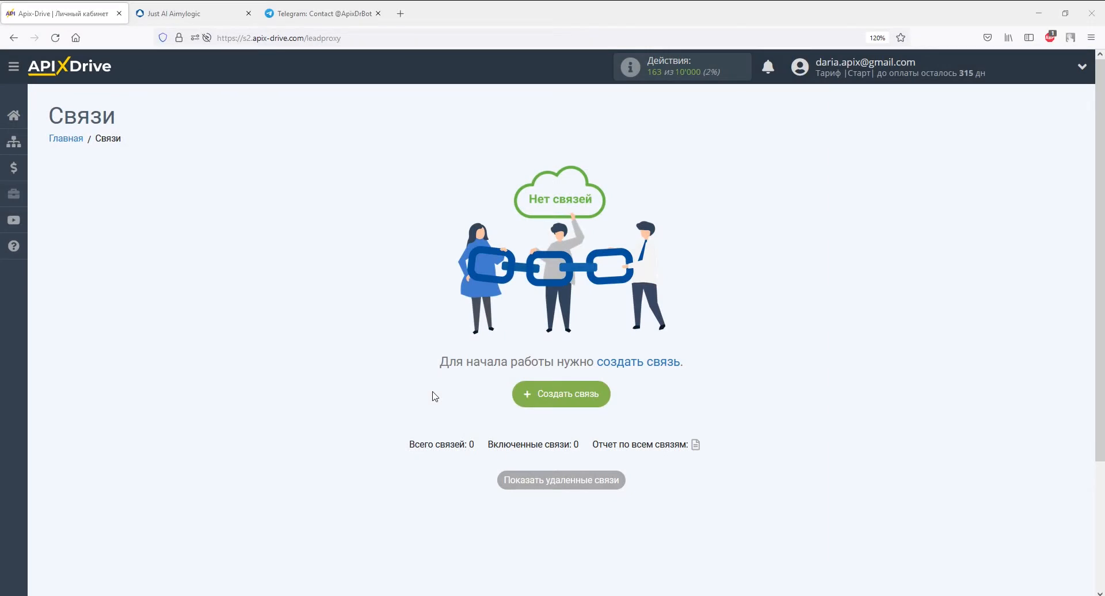
Create a new connection with Aimylogic as source system and Получить данные as its action.
left_click(528, 395)
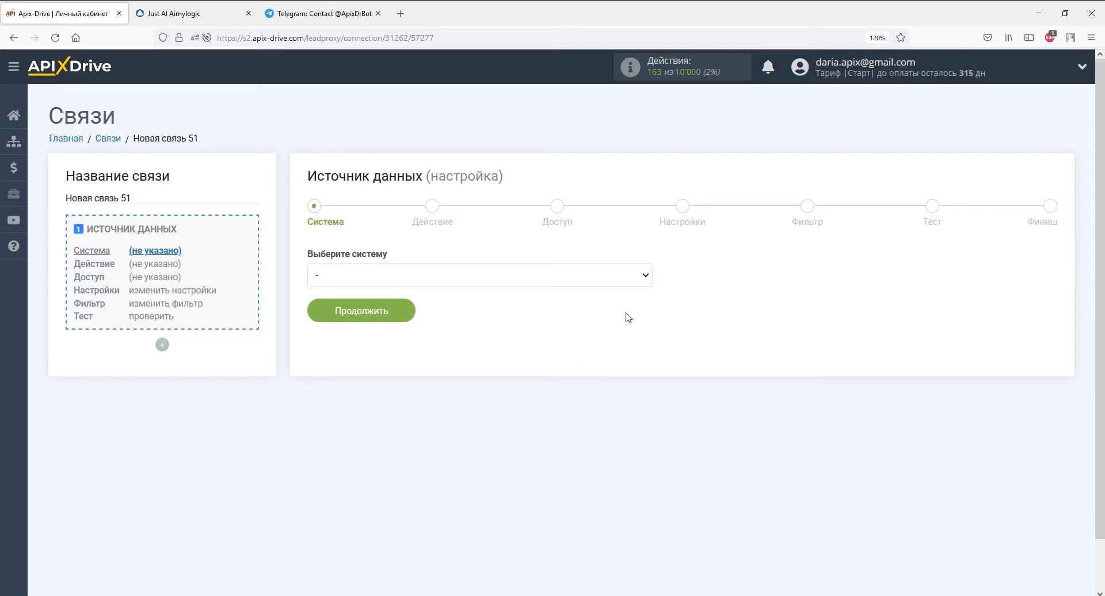
left_click(641, 277)
left_click(605, 378)
left_click(406, 311)
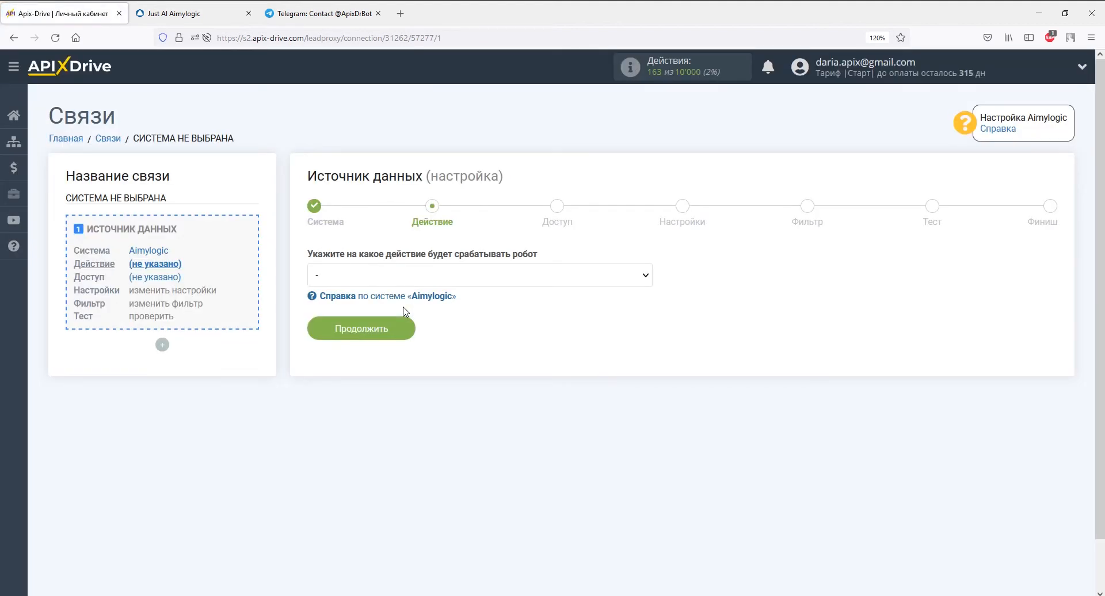
left_click(406, 275)
left_click(407, 309)
left_click(401, 329)
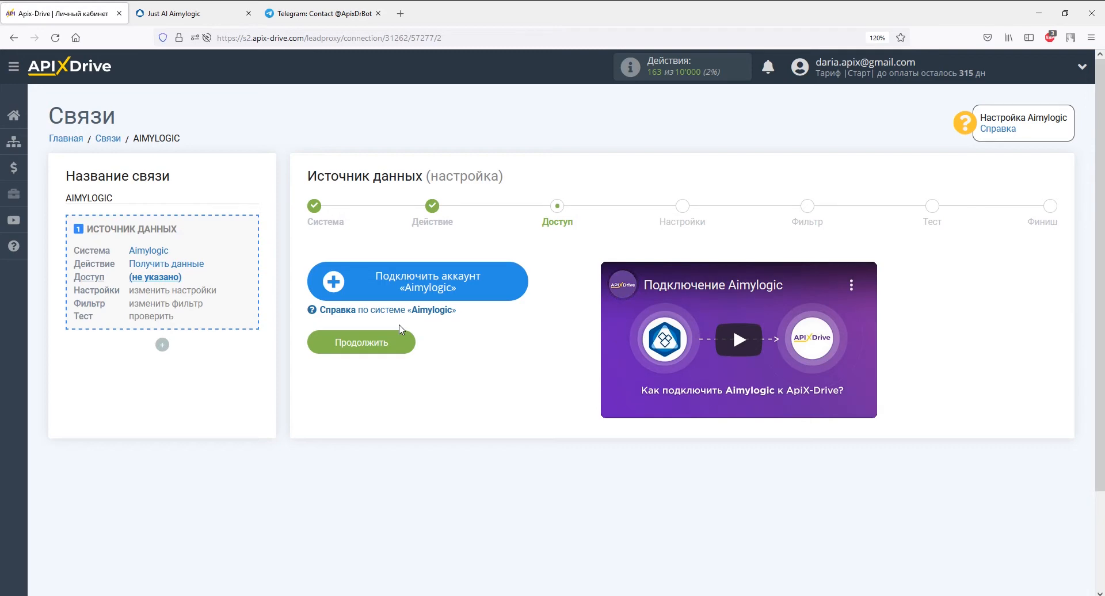
Connect and save the Aimylogic account, then continue to the settings step.
left_click(360, 282)
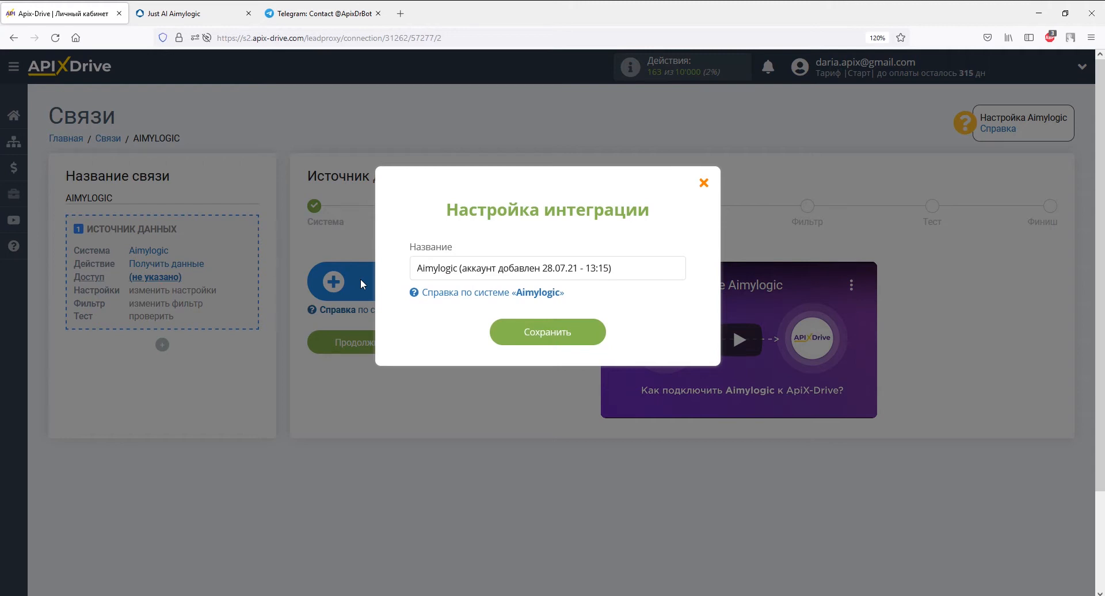
left_click(523, 341)
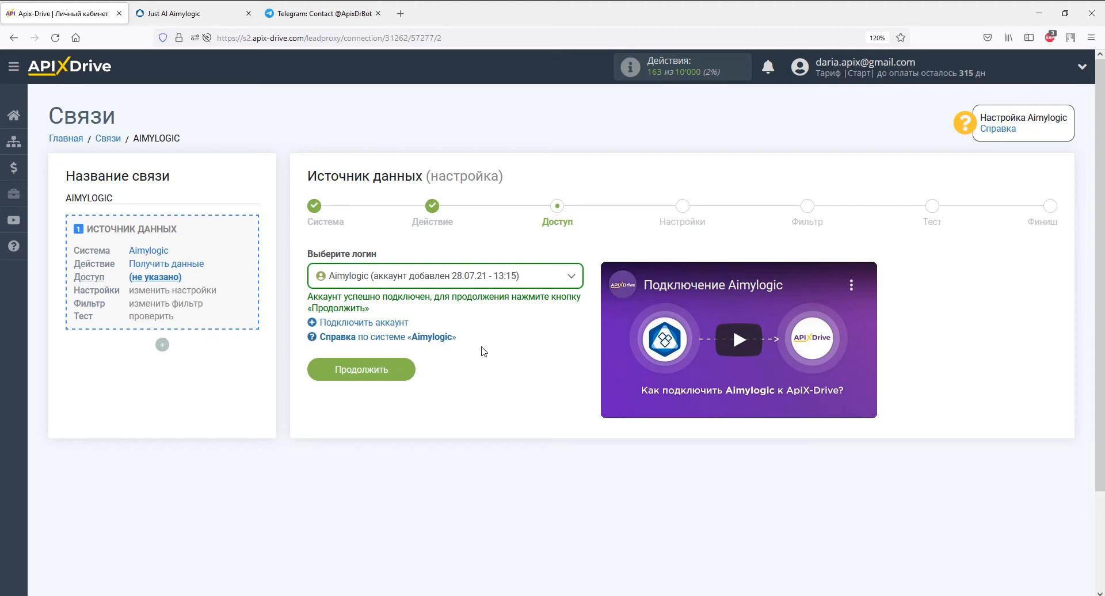
left_click(406, 369)
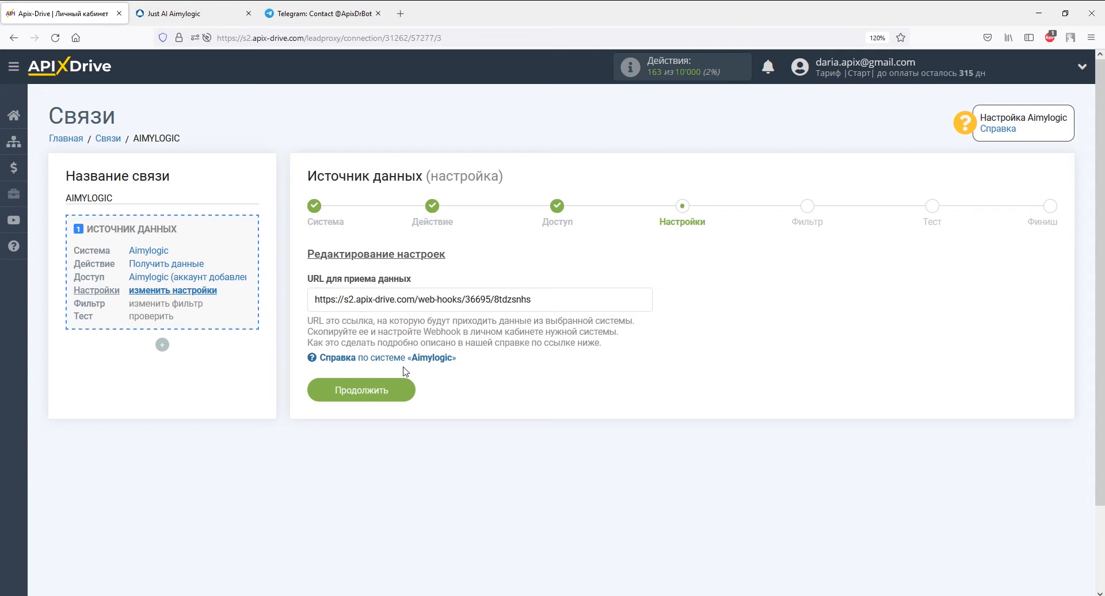
Copy the data-receiving URL and go to the Aimylogic bot editor.
left_click_drag(532, 299, 315, 299)
right_click(316, 299)
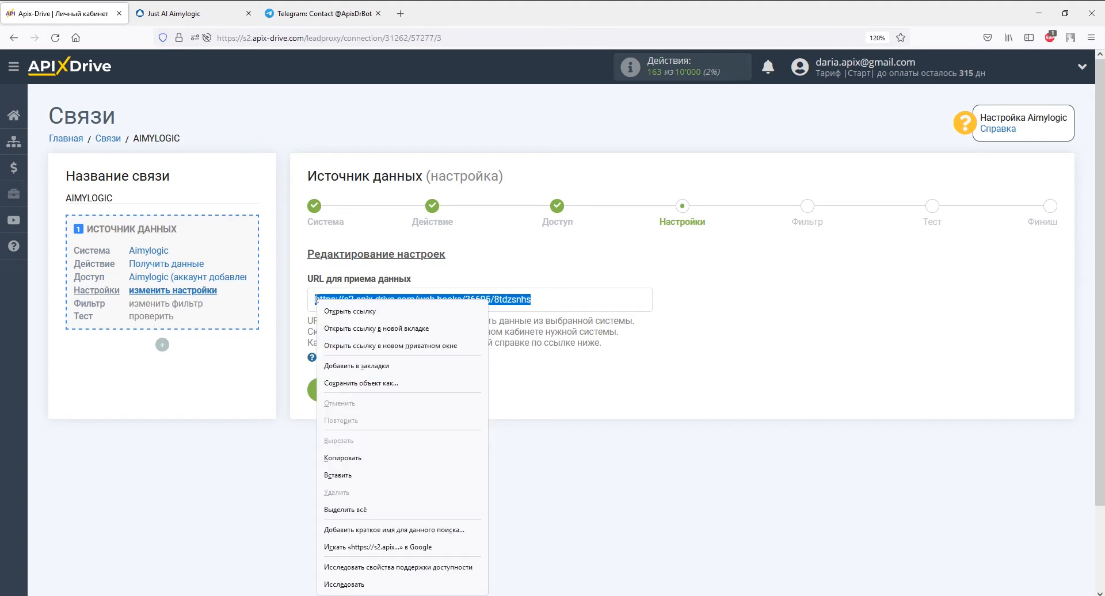
left_click(342, 457)
left_click(174, 15)
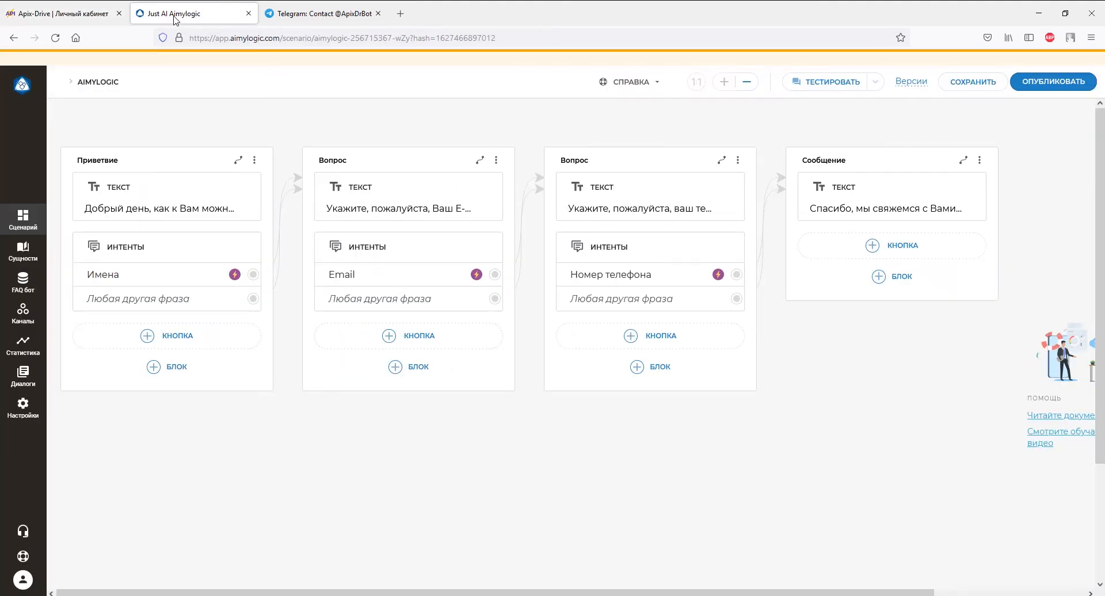
Paste the ApiX-Drive URL into the bot's webhook and test webhook fields and save.
left_click(24, 408)
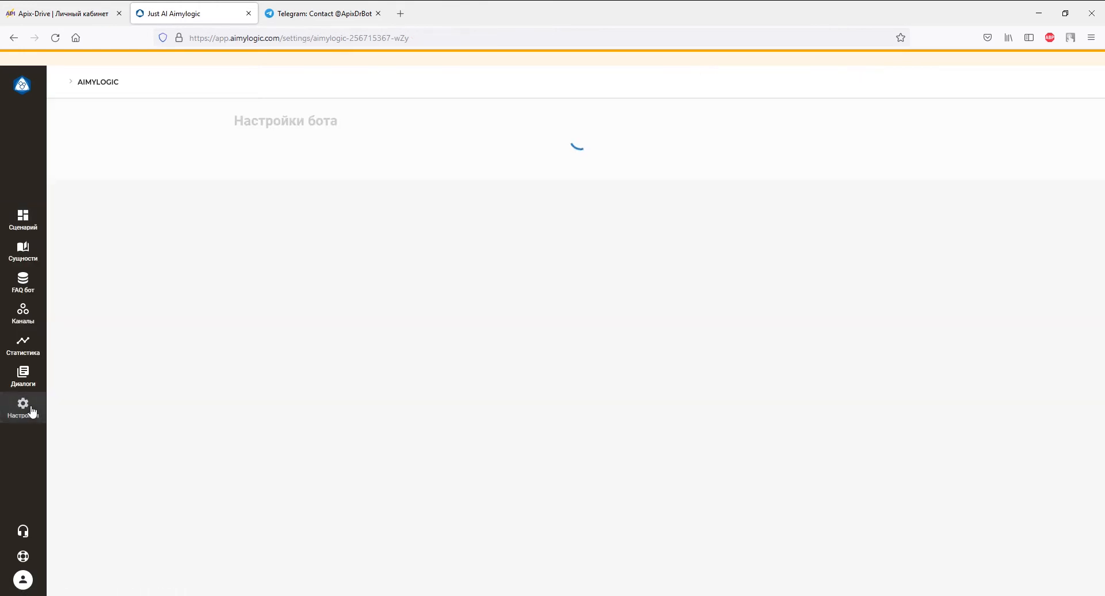
scroll(126, 406, "down", 3)
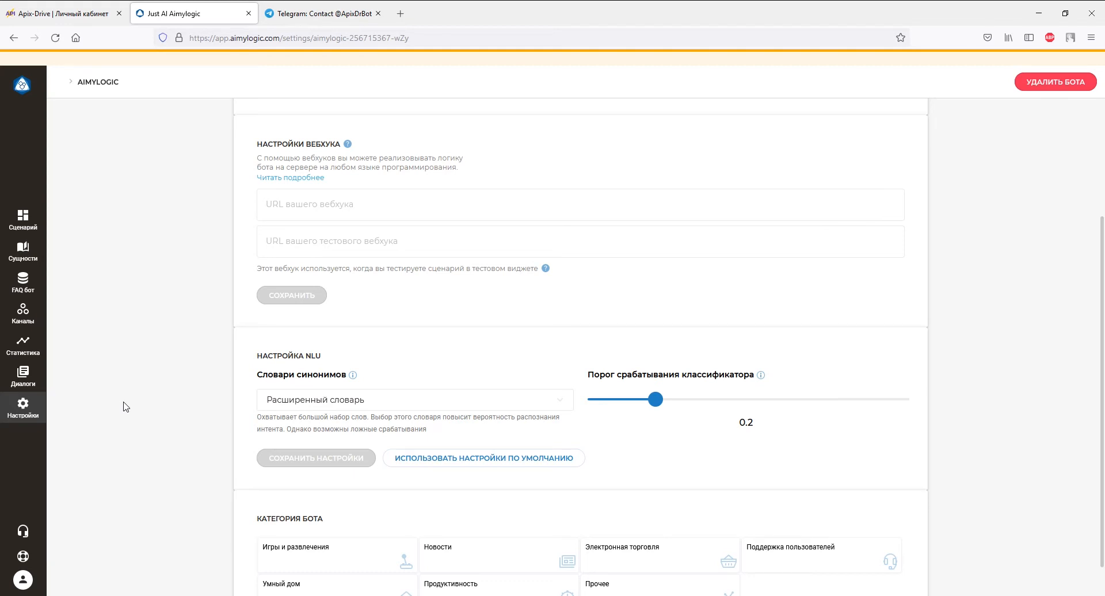
right_click(302, 208)
left_click(345, 295)
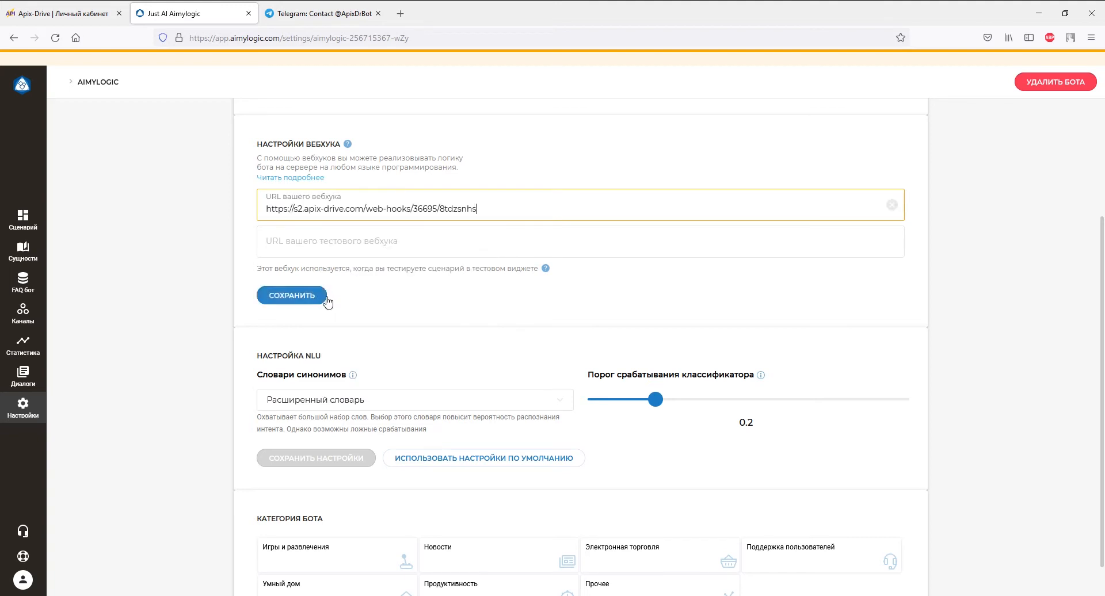
right_click(322, 248)
left_click(357, 333)
left_click(311, 295)
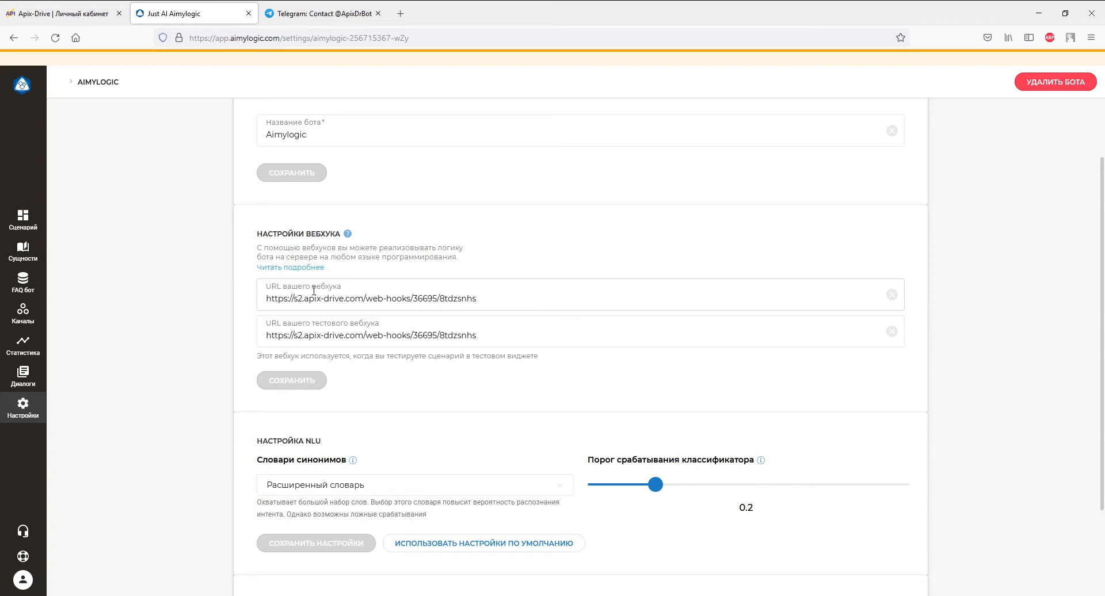
Enable the webhook on the greeting, e-mail, phone and final message blocks and save the scenario.
left_click(29, 224)
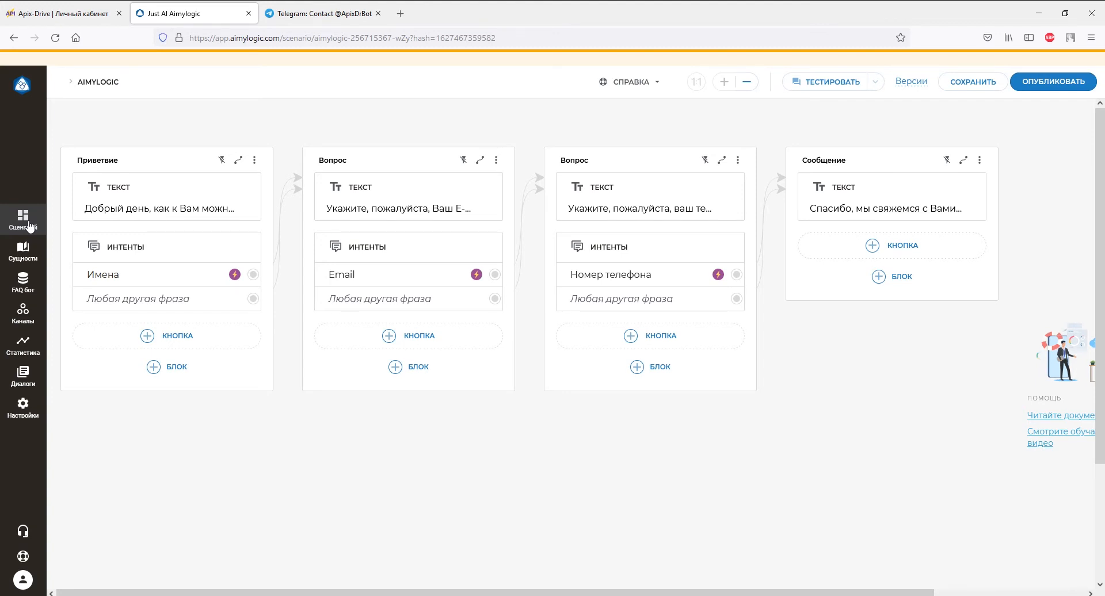
left_click(222, 160)
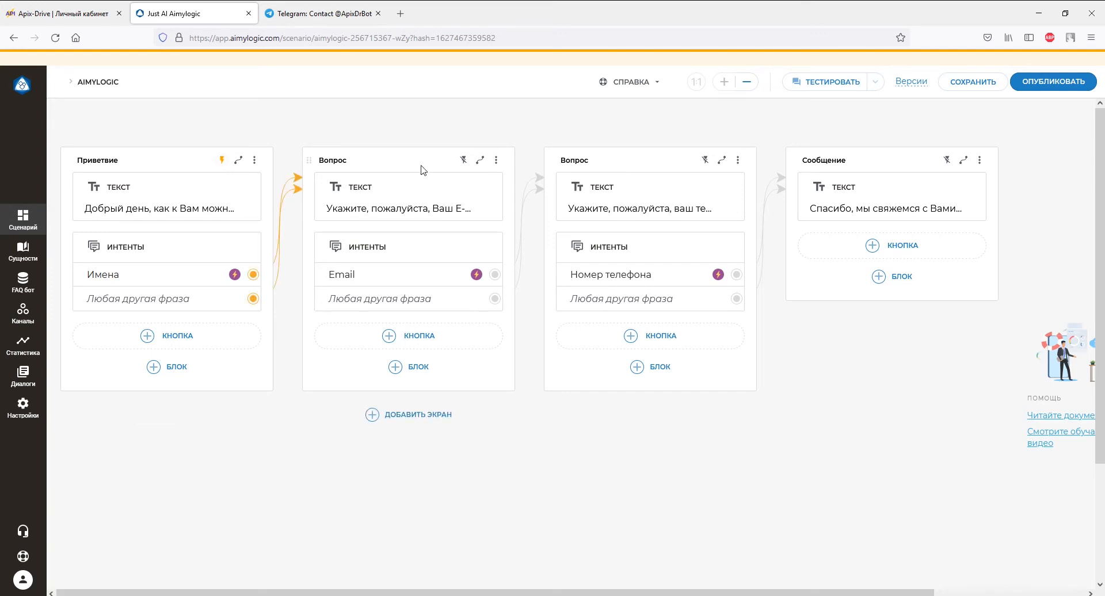
left_click(463, 161)
left_click(704, 161)
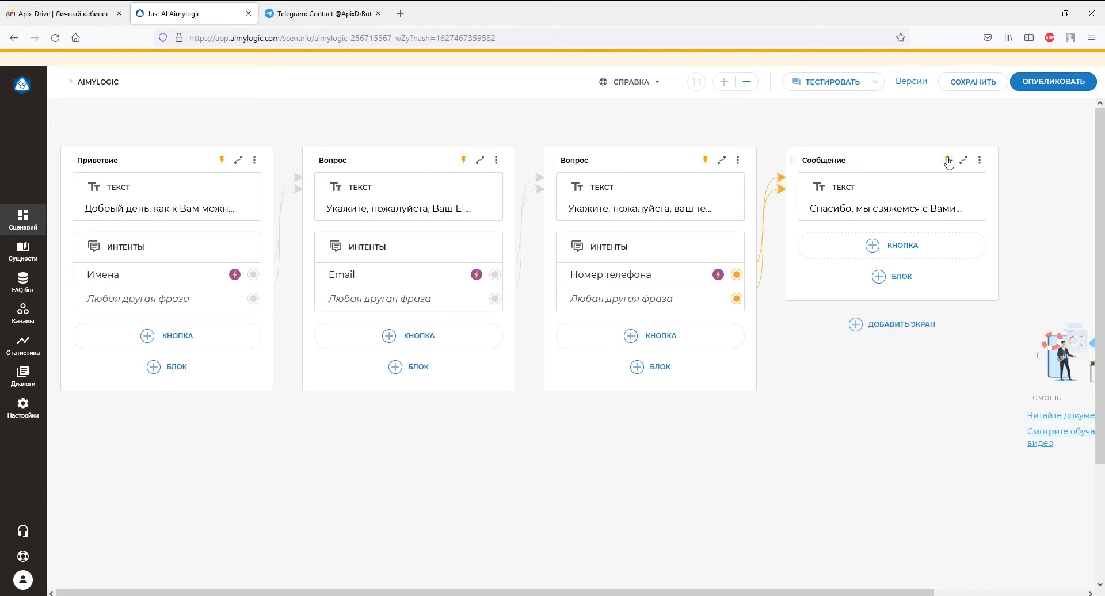
left_click(947, 161)
left_click(972, 81)
left_click(346, 13)
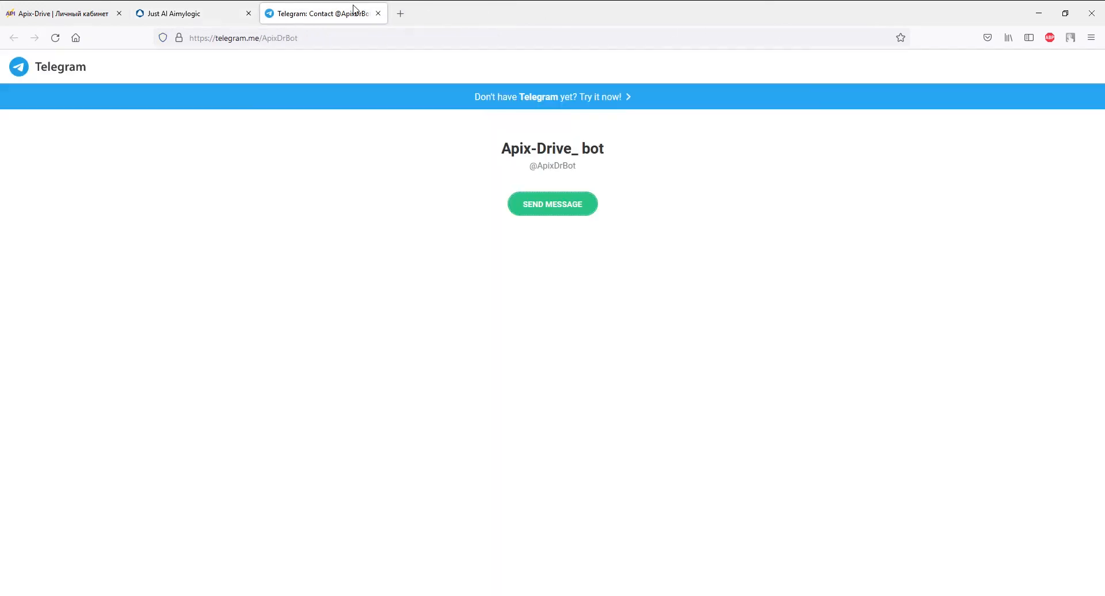
Open the bot link in Telegram Desktop and start the conversation.
left_click(521, 200)
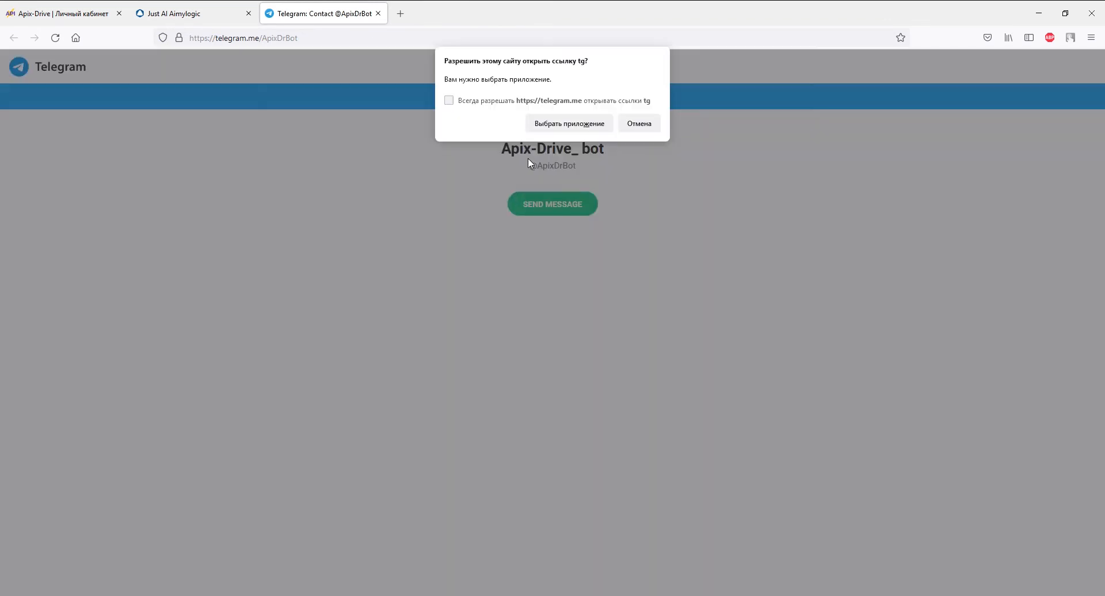
left_click(541, 123)
left_click(544, 190)
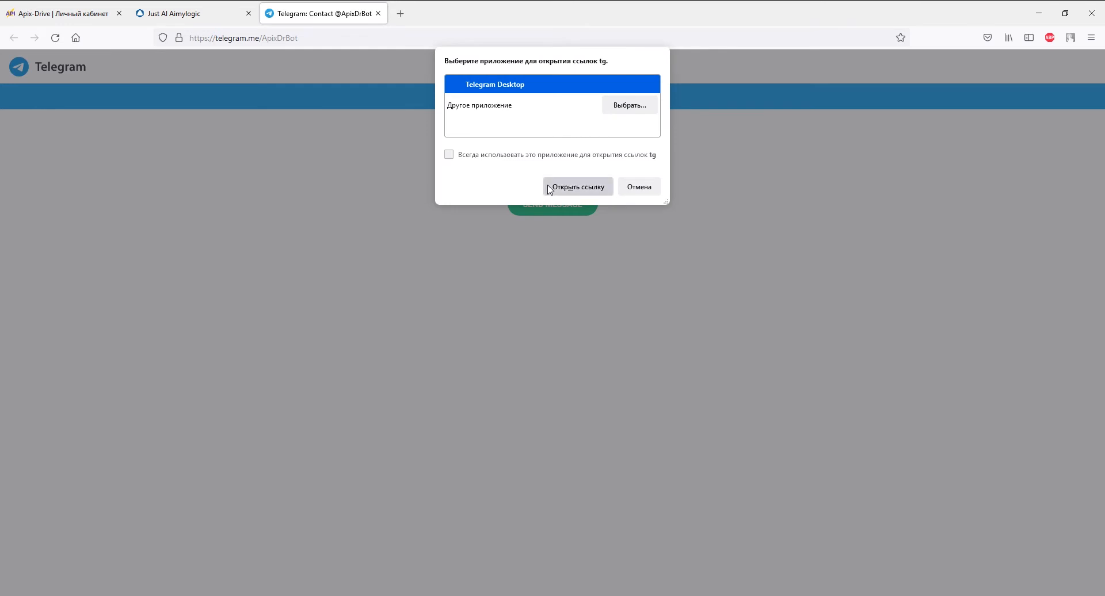
left_click(579, 460)
Answer the bot with a name, e-mail address and phone number, then return to ApiX-Drive.
type("Дарья")
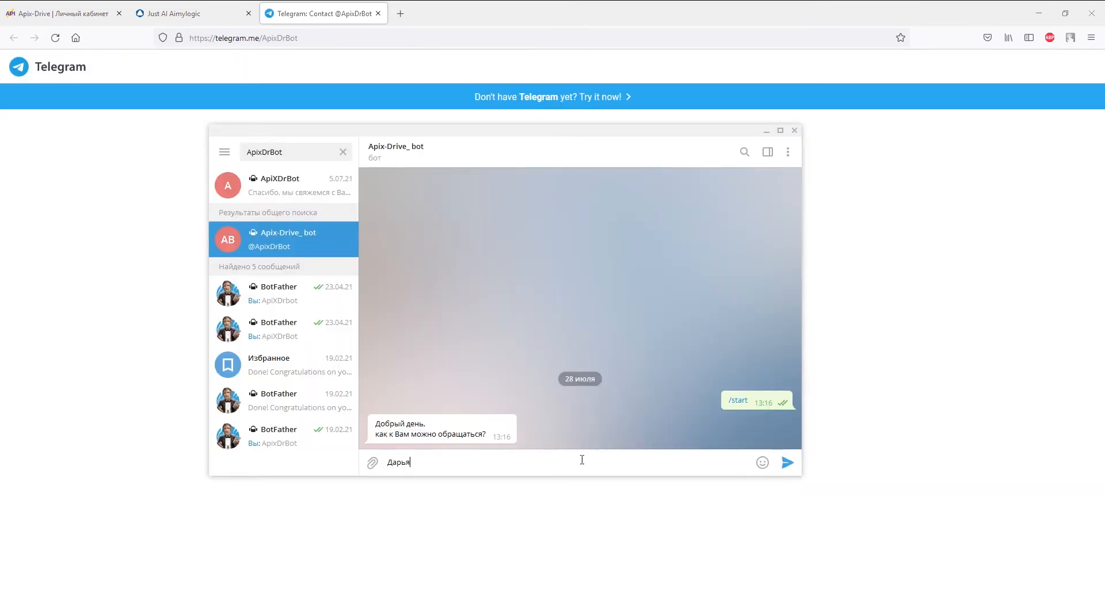
key("Return")
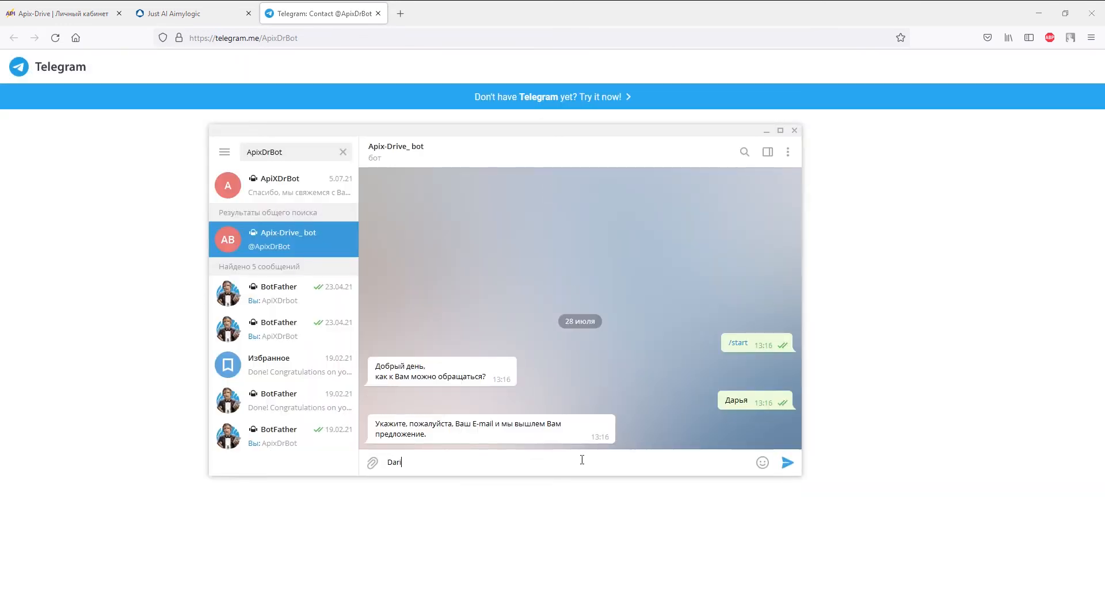
key("Return")
type("+380930000000")
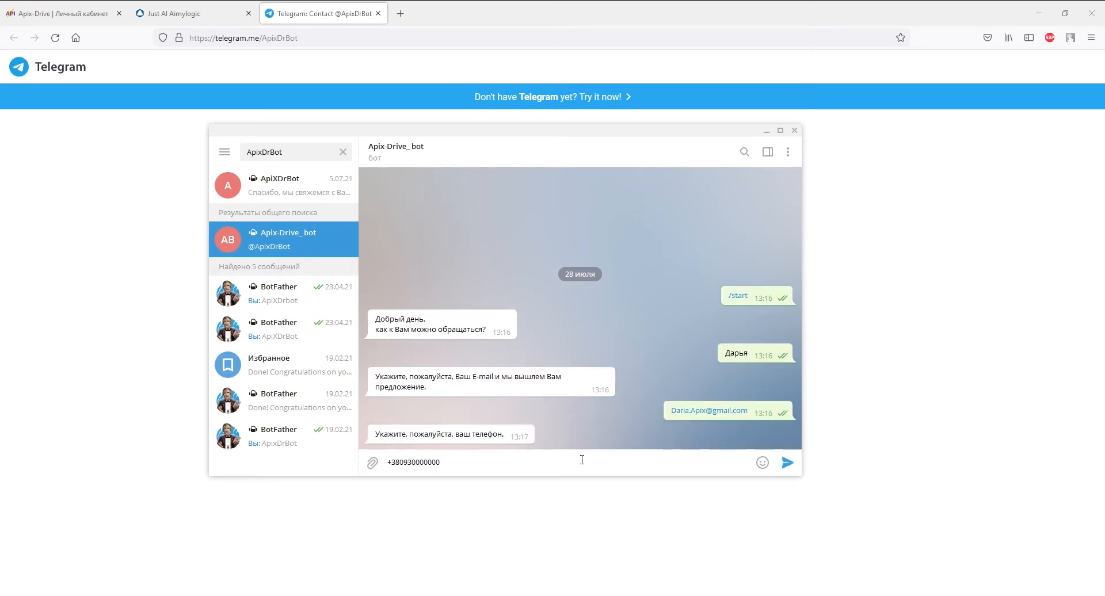
key("Return")
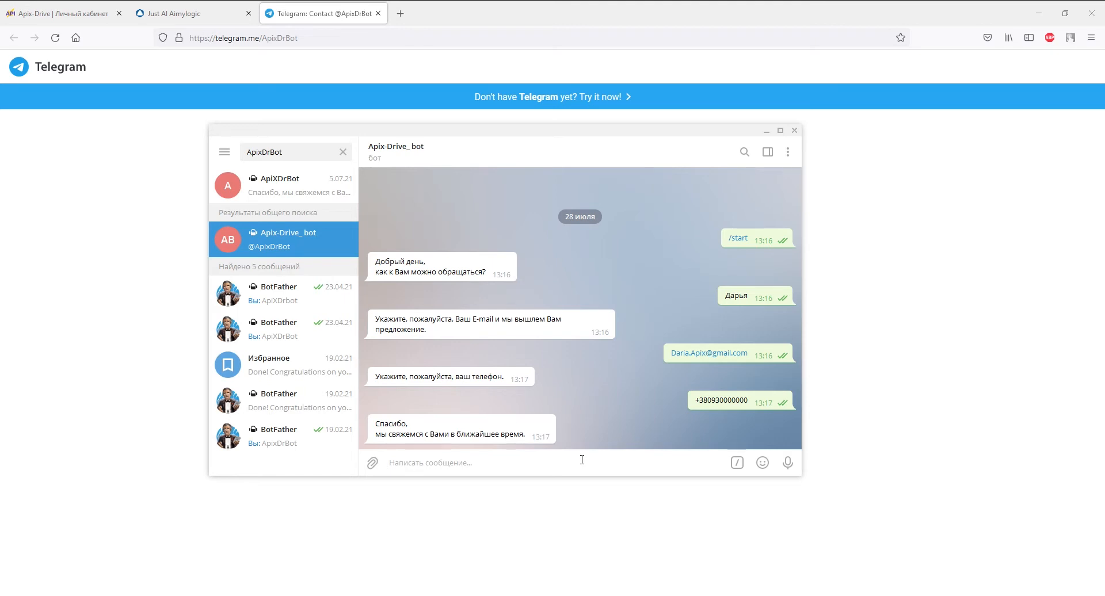
left_click(96, 16)
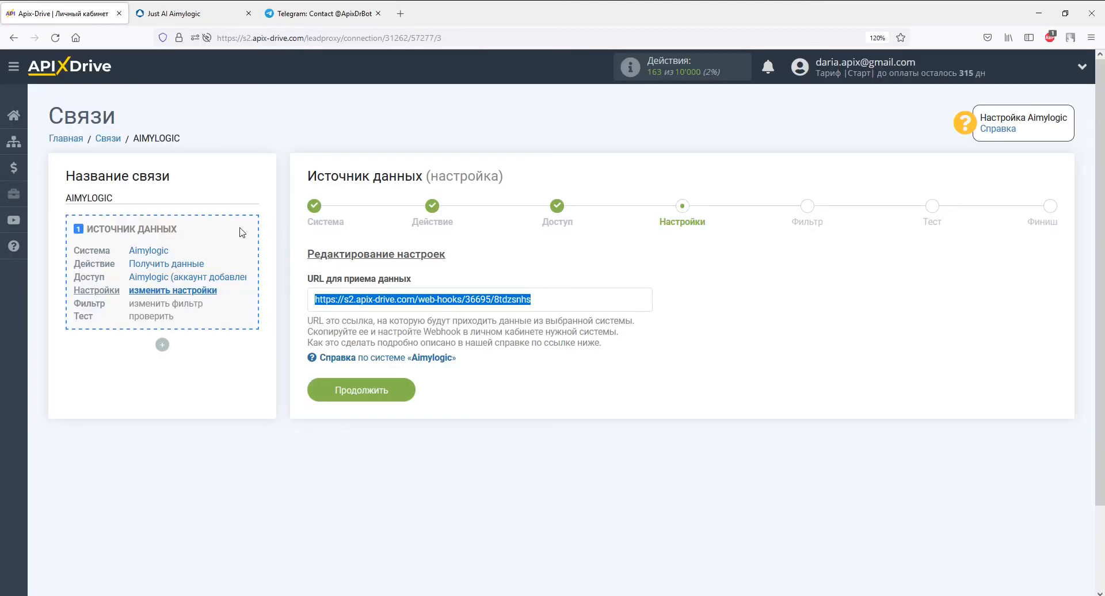
Continue past the URL settings and filter steps to the Тест step.
left_click(399, 396)
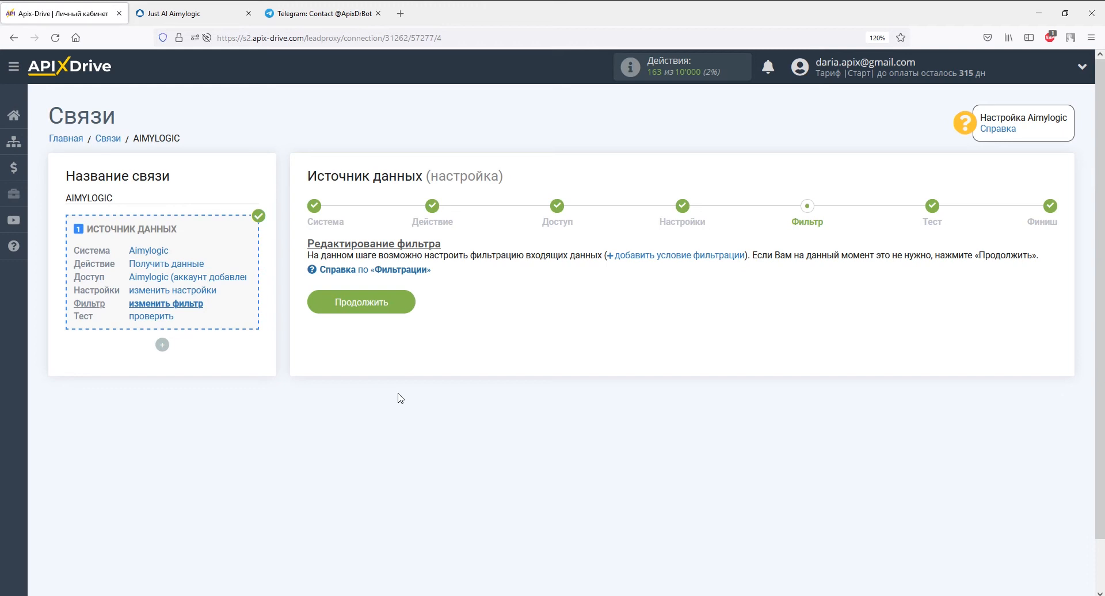
left_click(400, 303)
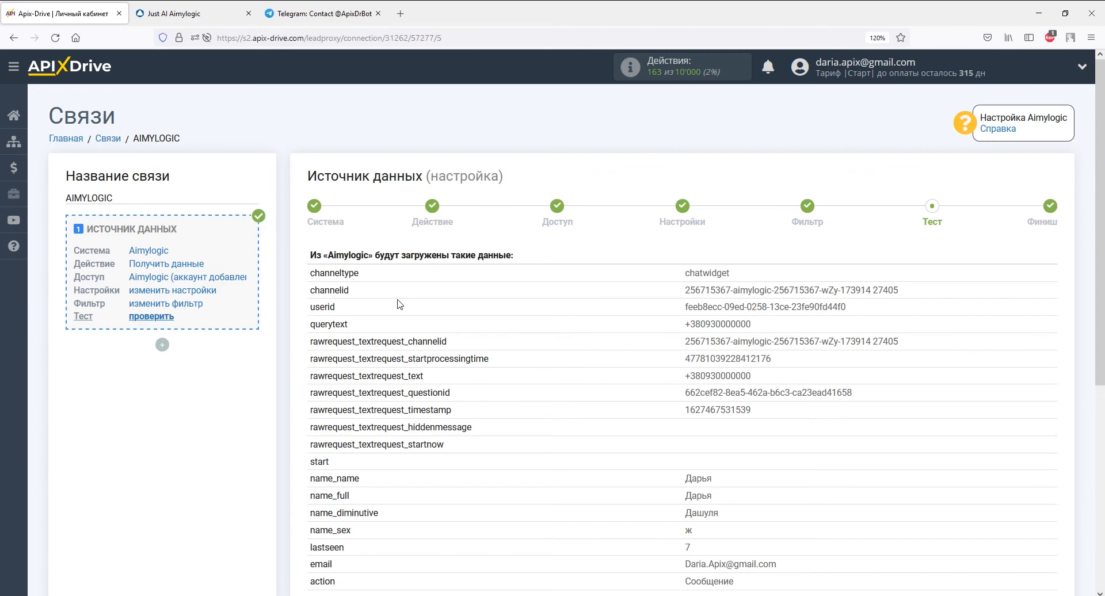
Finish the Aimylogic source setup and choose Google Sheets as the receiving system.
scroll(399, 304, "down", 5)
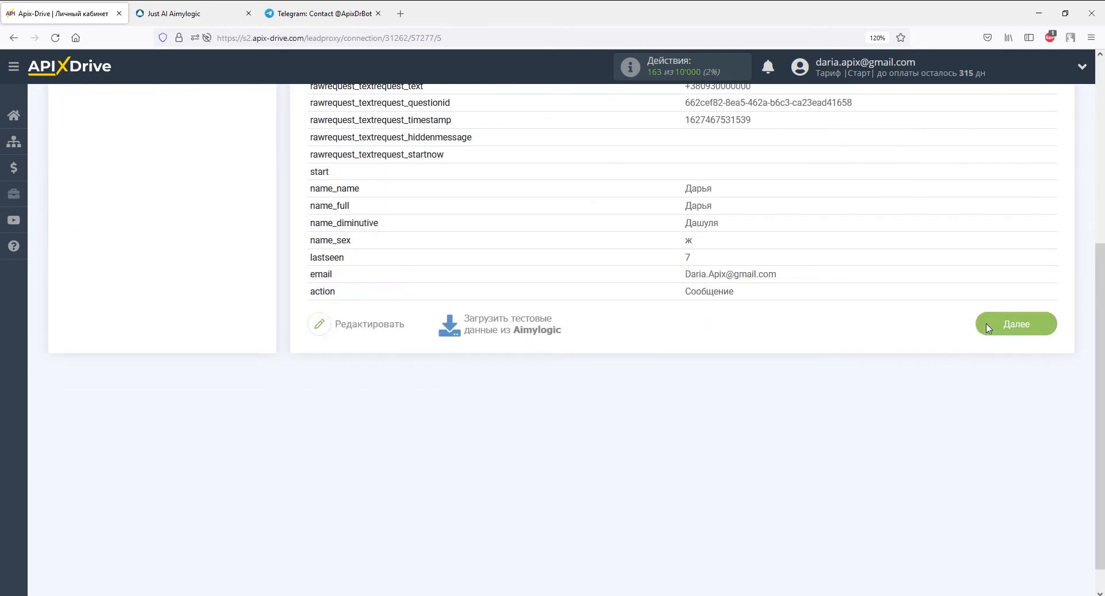
left_click(988, 328)
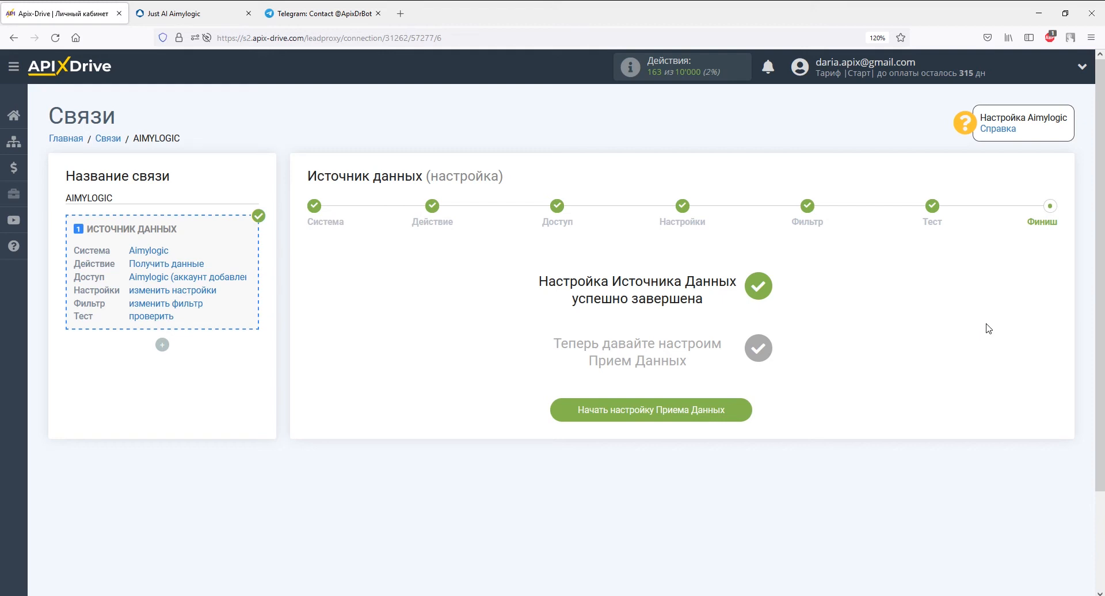
left_click(735, 411)
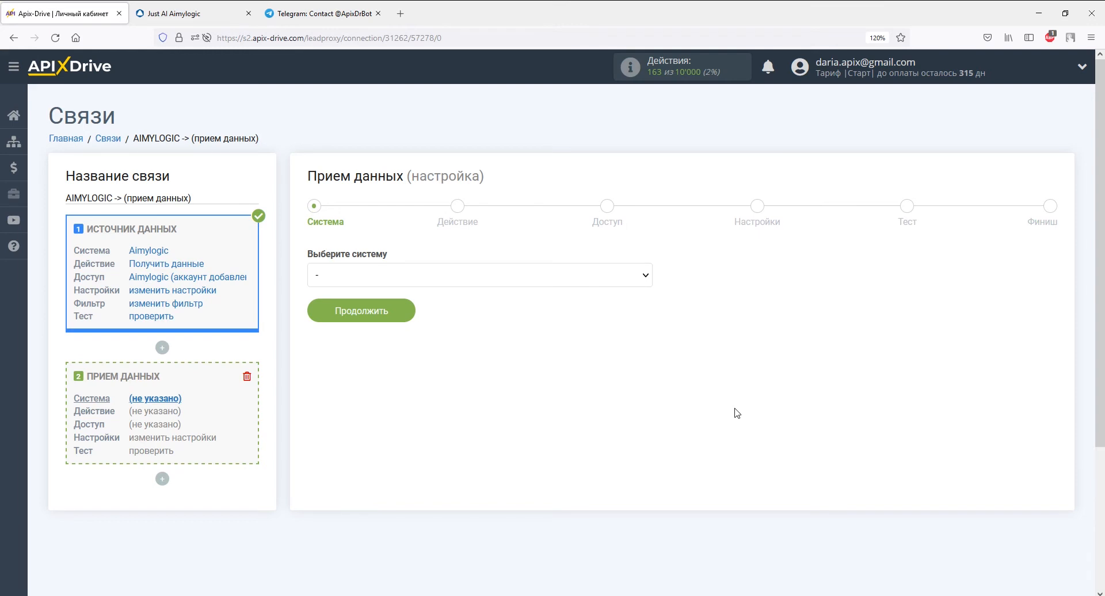
left_click(646, 279)
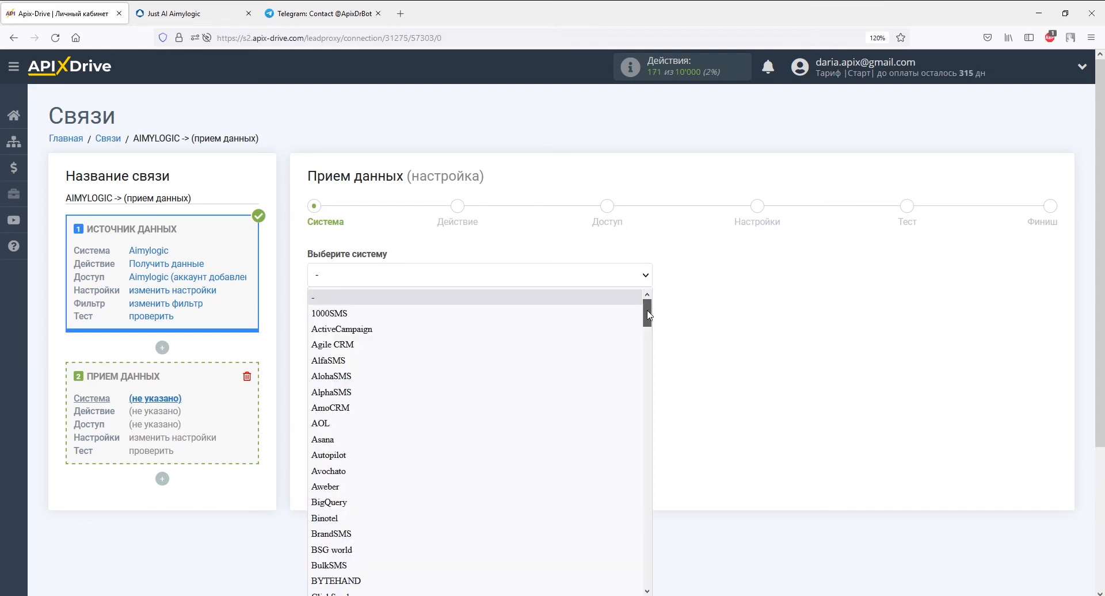
left_click_drag(648, 302, 647, 368)
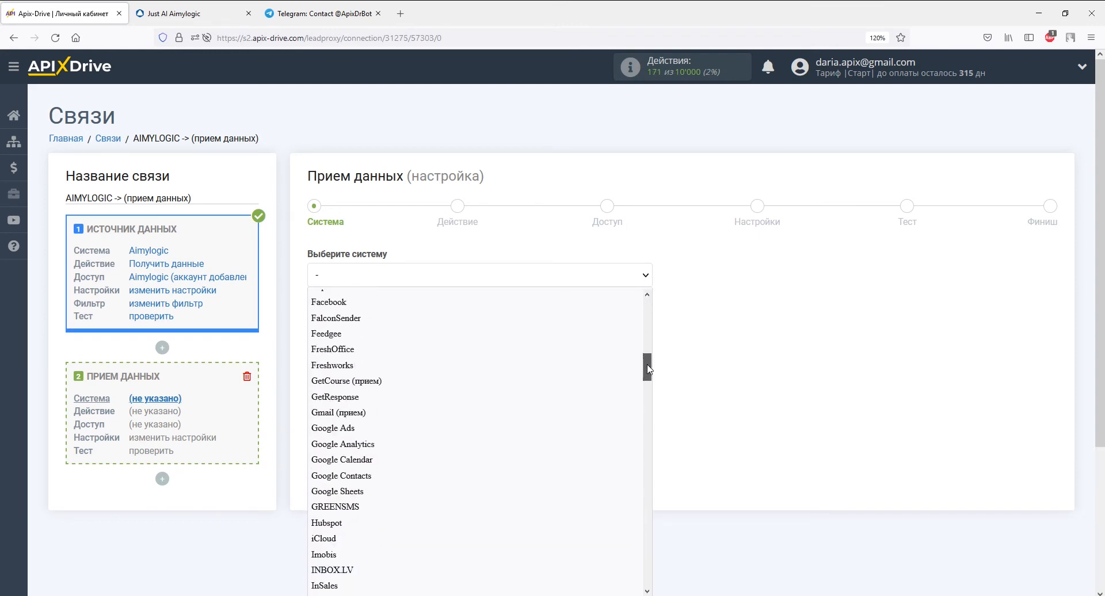
left_click(592, 490)
left_click(396, 314)
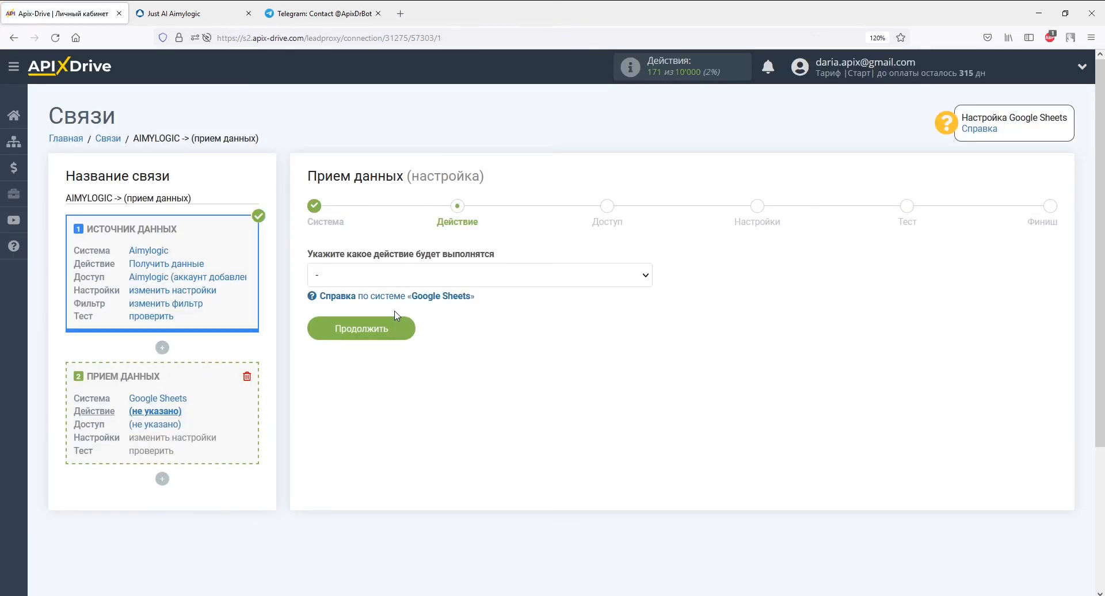
Choose Добавить строку as the Google Sheets action and continue to account access.
left_click(456, 278)
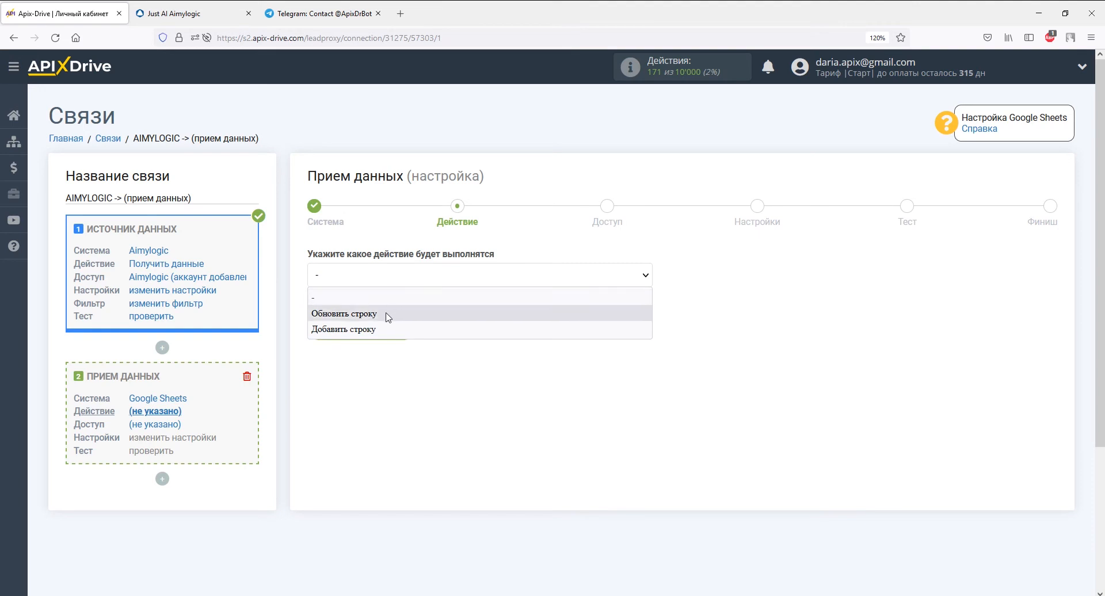
left_click(384, 329)
left_click(384, 334)
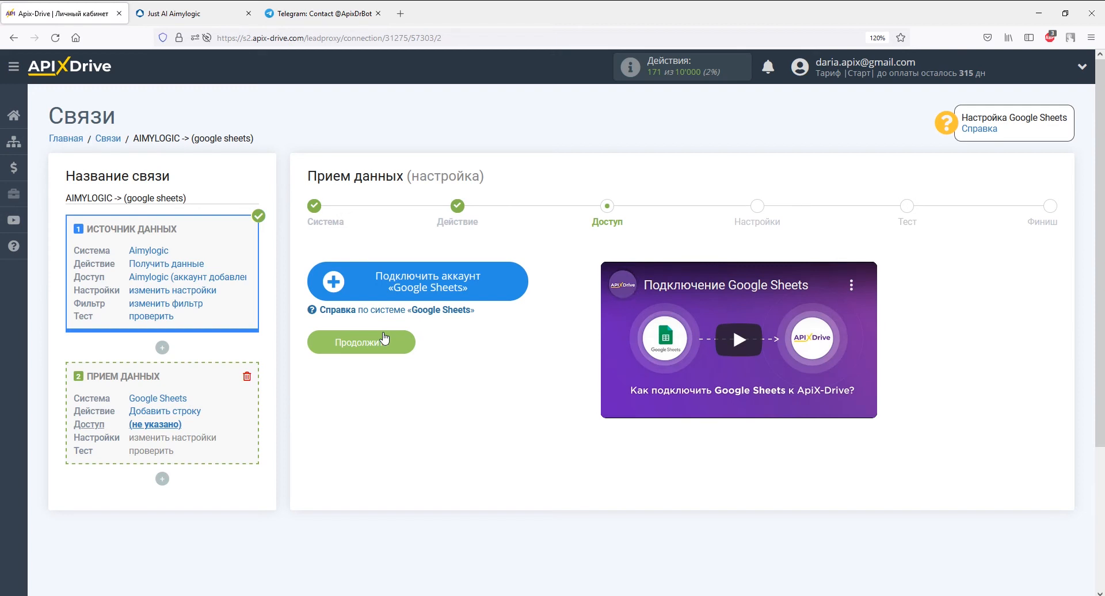
Sign in with the Google account's e-mail and password, grant ApiX-Drive access, and continue.
left_click(384, 338)
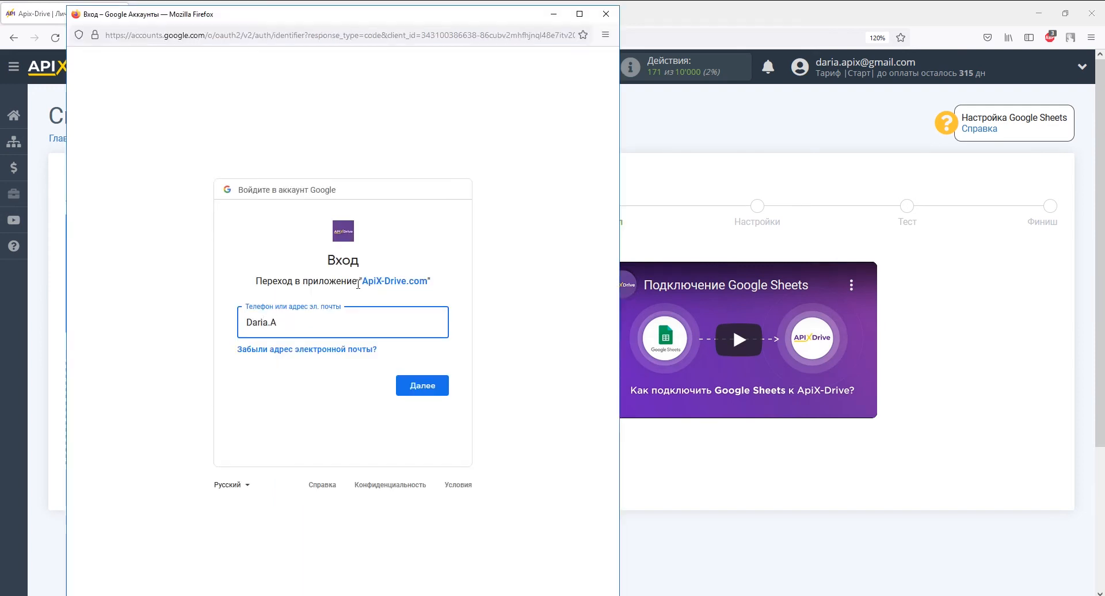
key("Return")
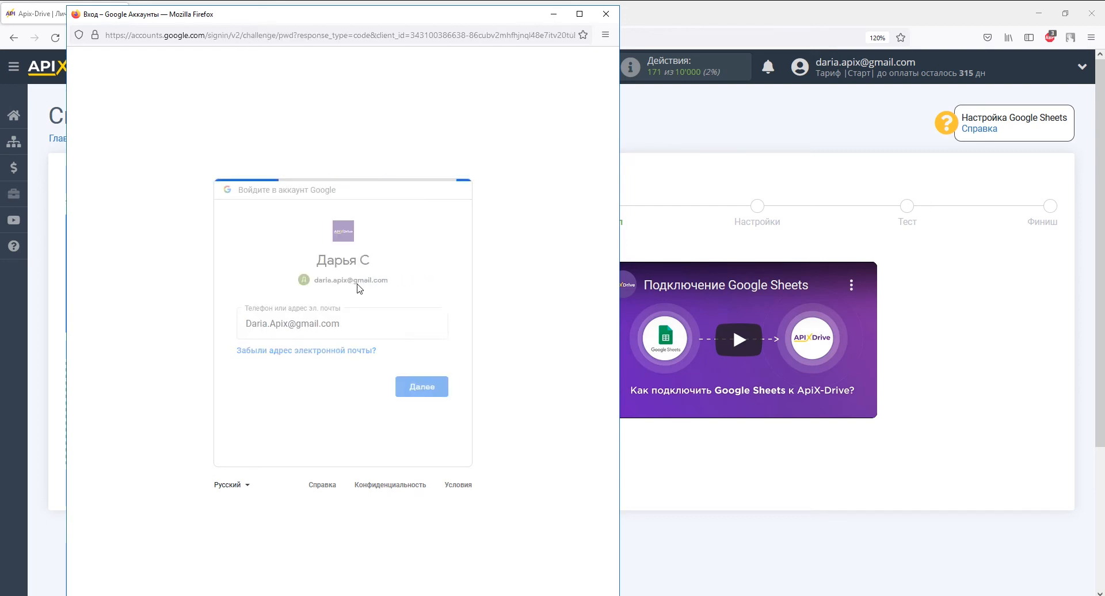
type("••••••••••")
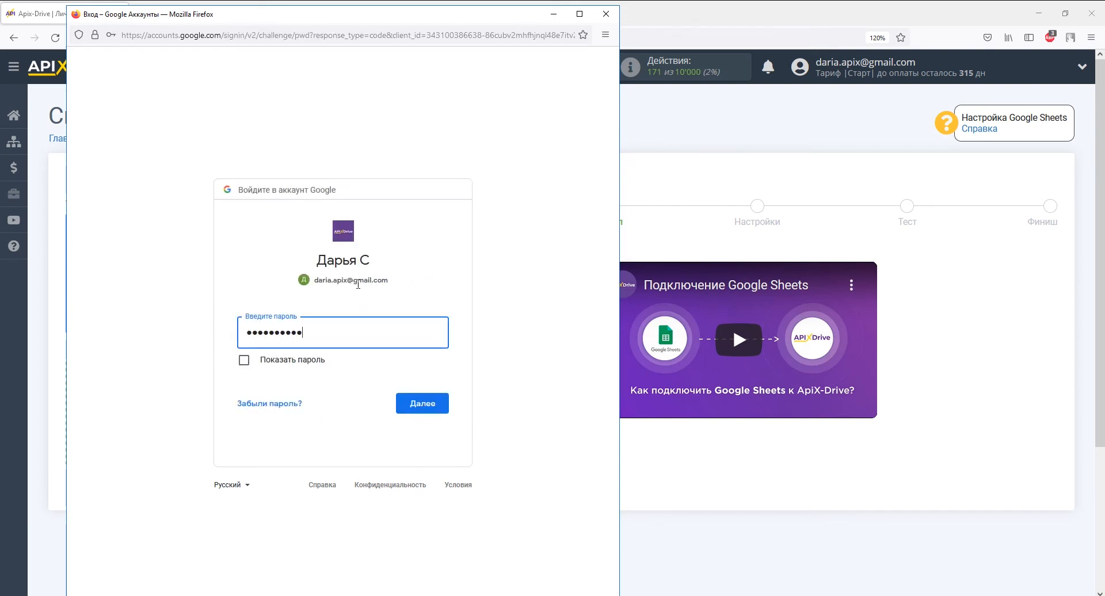
key("Return")
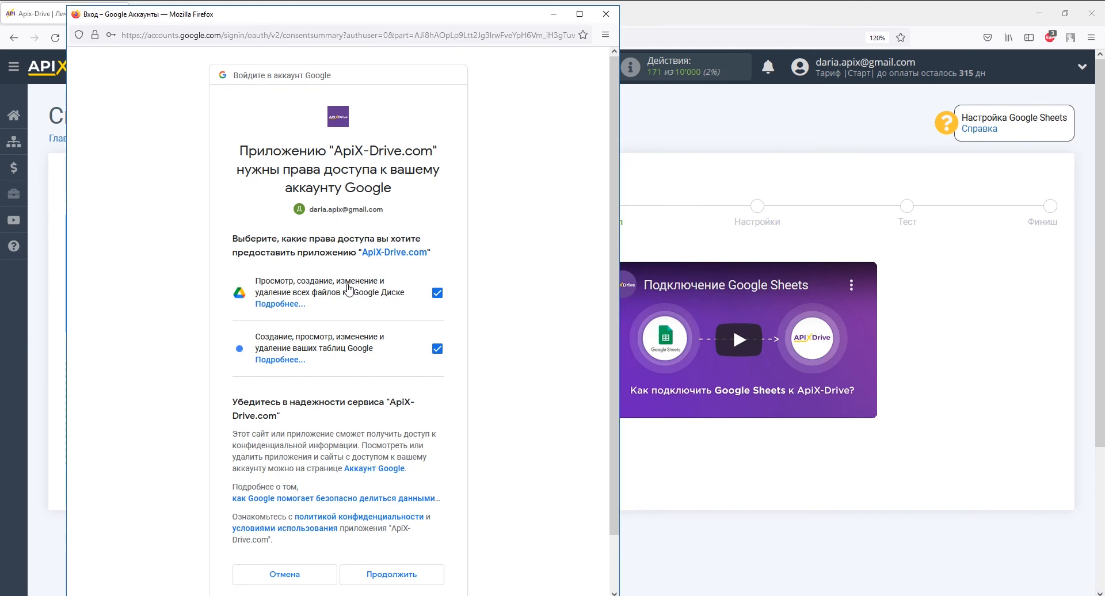
left_click(388, 577)
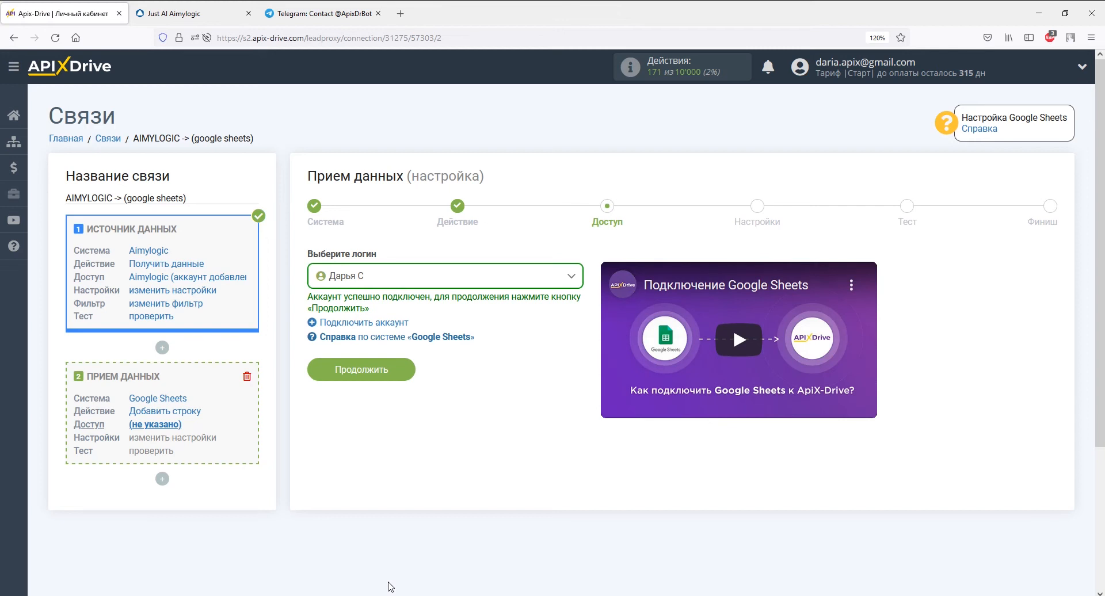
left_click(402, 373)
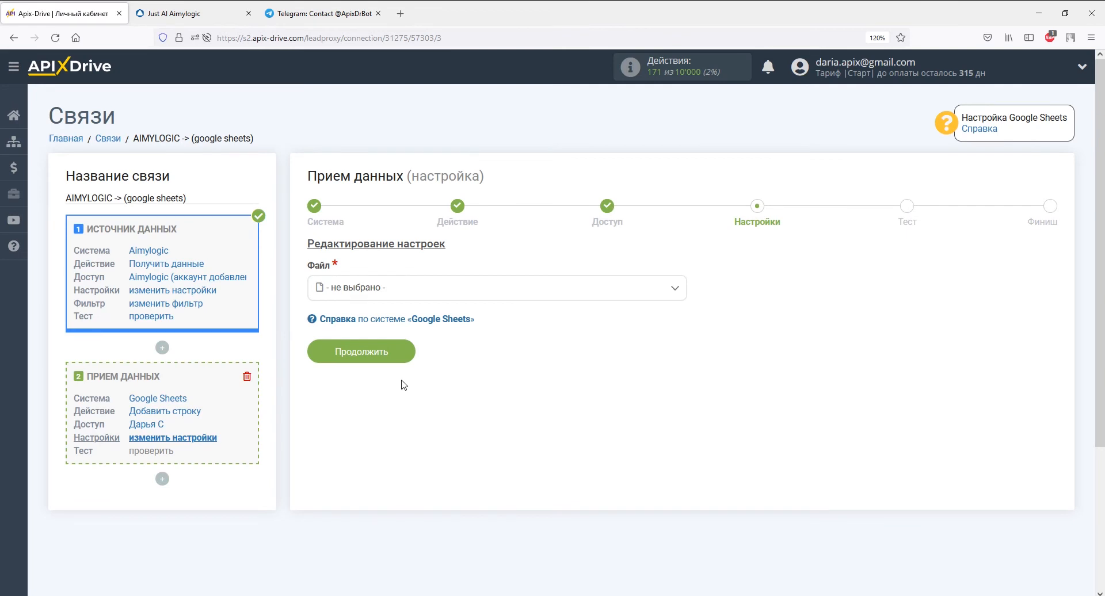
Choose the Aimylogic spreadsheet file and its Лист1 sheet.
left_click(405, 294)
left_click(377, 361)
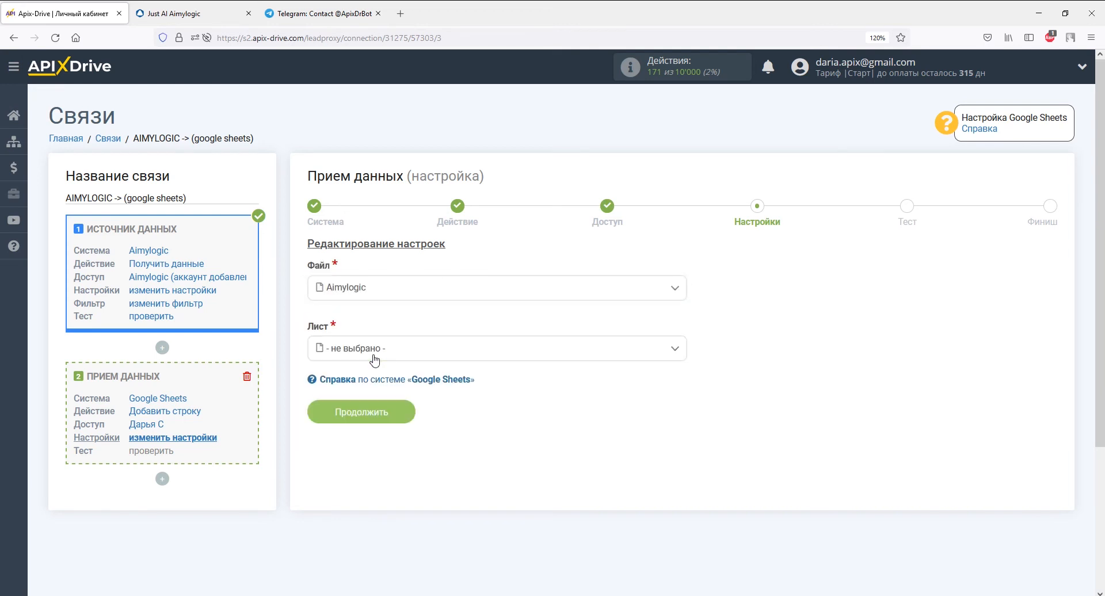
left_click(375, 357)
left_click(356, 417)
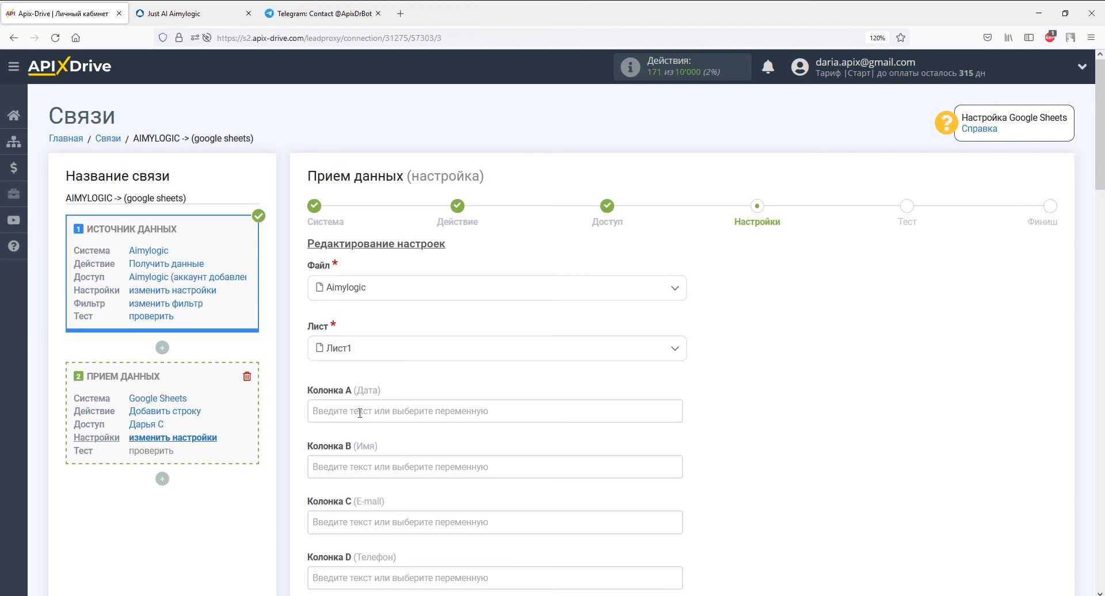
Map Дата and Время into column A, name_full into B, email into C, querytext into D.
left_click(360, 413)
left_click(374, 282)
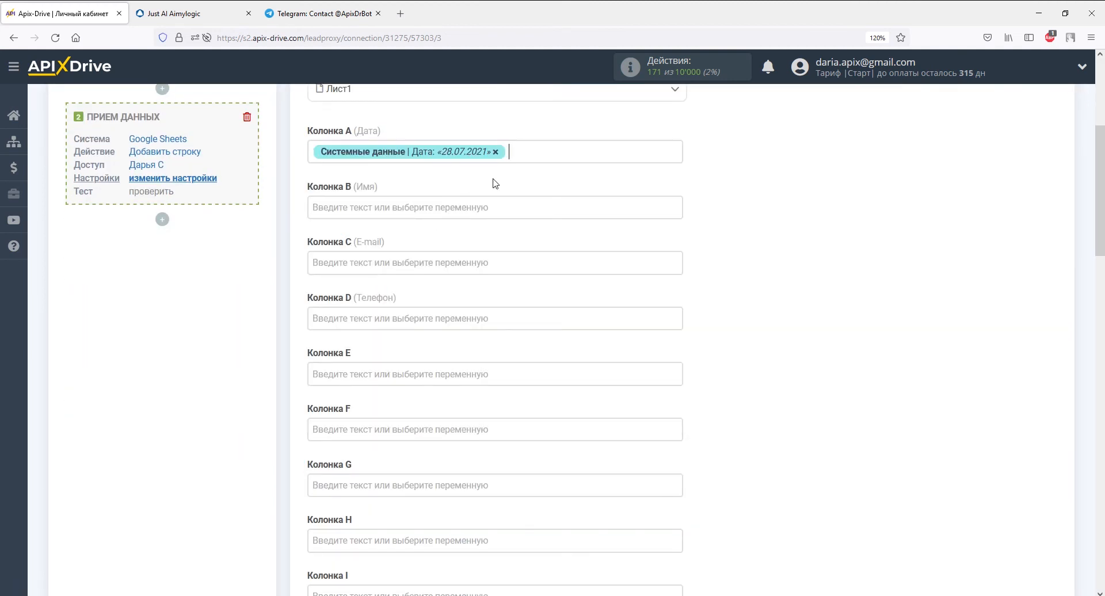
left_click(501, 153)
left_click(397, 284)
left_click(402, 222)
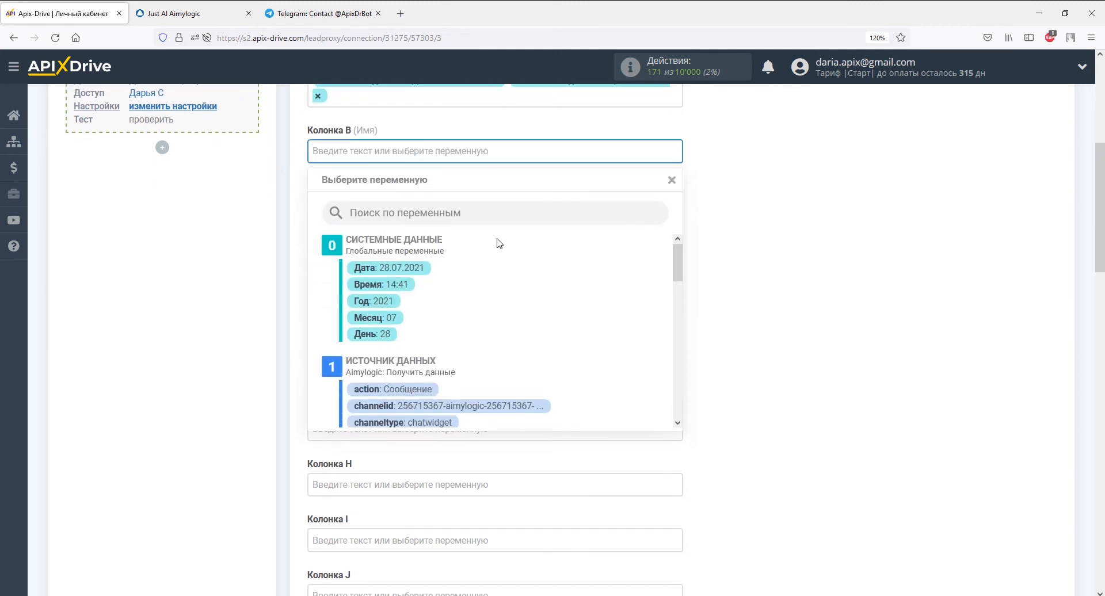
left_click_drag(677, 265, 672, 316)
left_click(405, 325)
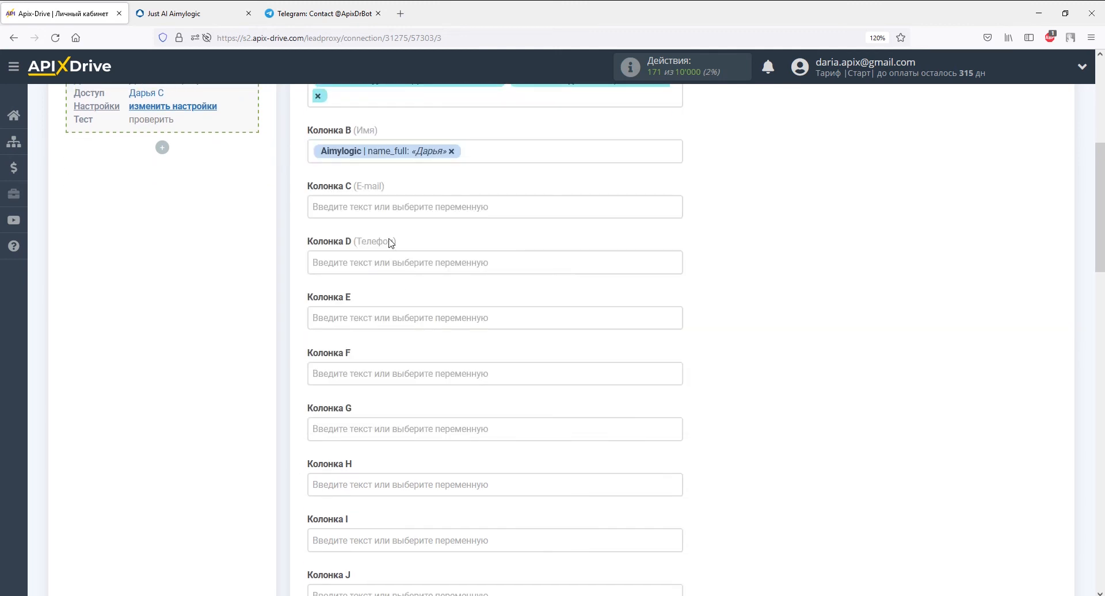
left_click(391, 208)
left_click_drag(676, 267, 677, 306)
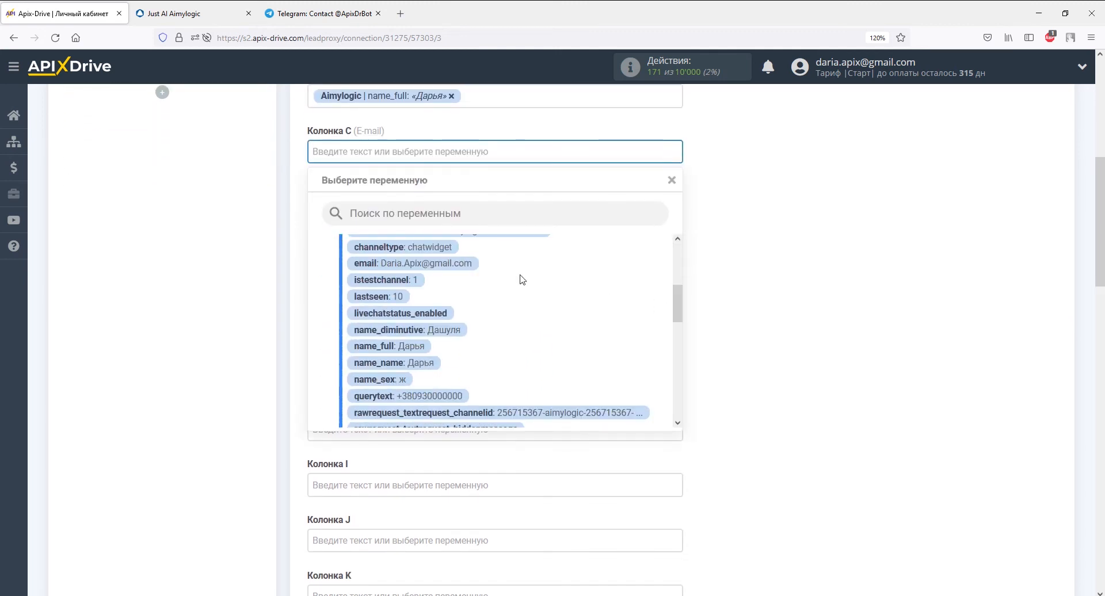
left_click(412, 263)
left_click(455, 207)
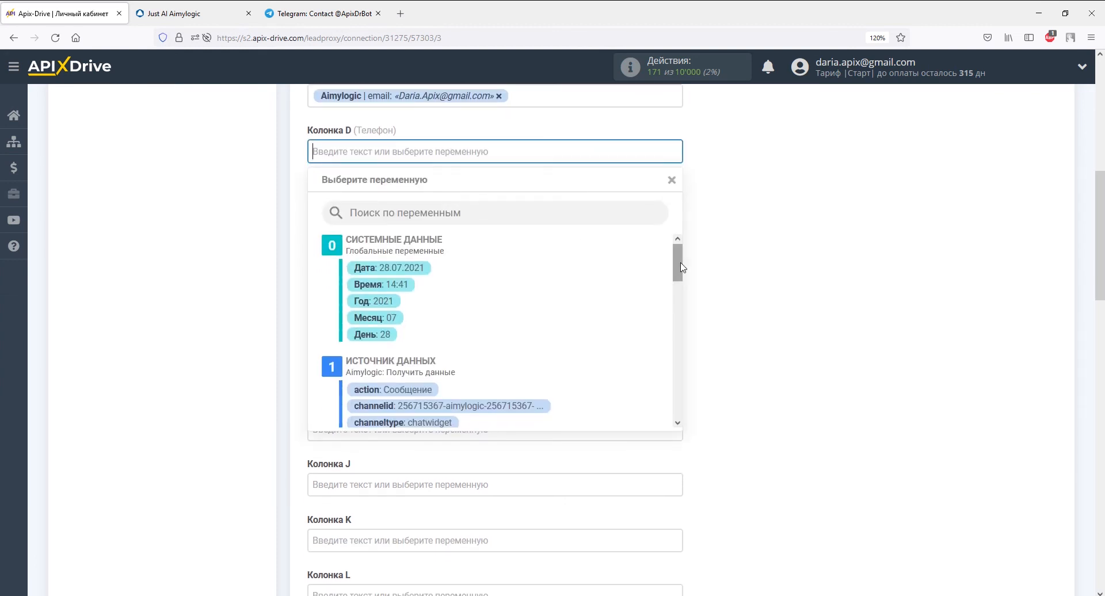
left_click_drag(680, 267, 681, 306)
left_click(452, 384)
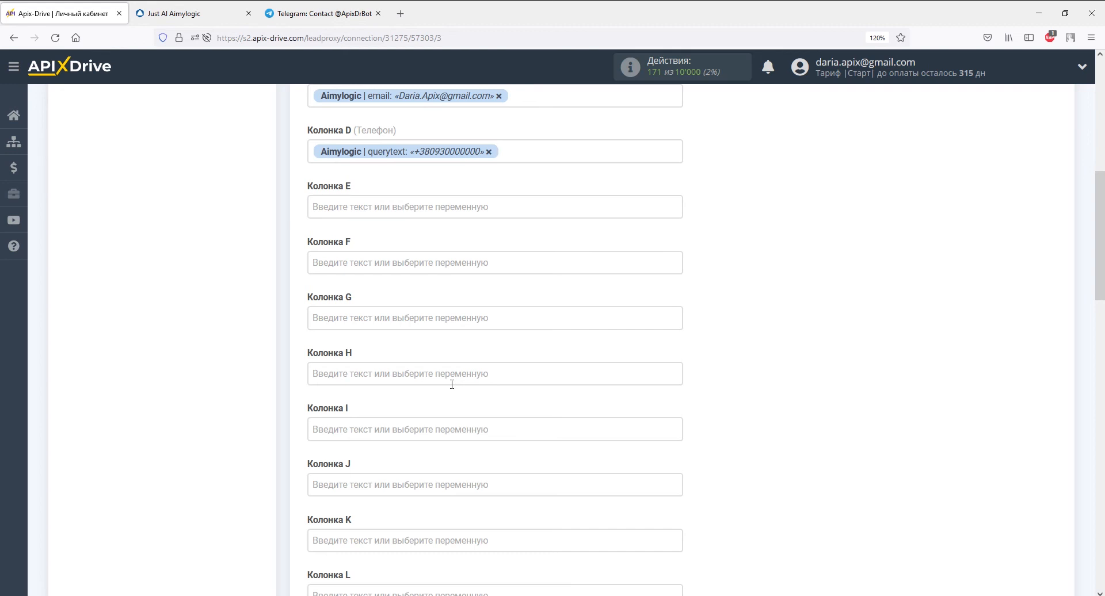
Enter the fixed text 'Данные из Aimylogic' in column E and continue to testing.
left_click(407, 206)
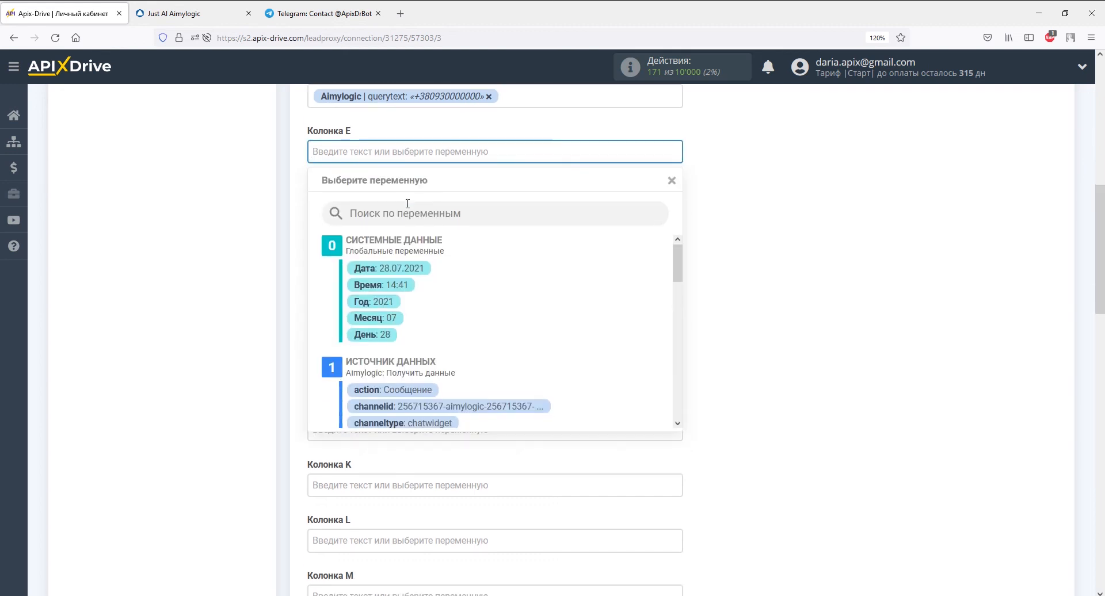
type("Данные из Aimylogic")
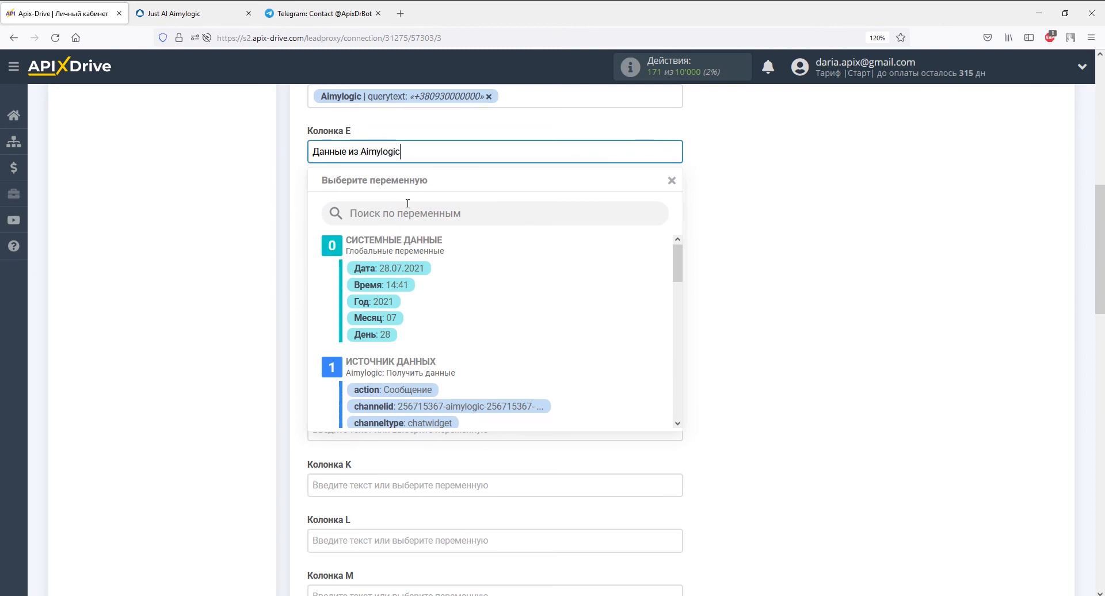
left_click(297, 206)
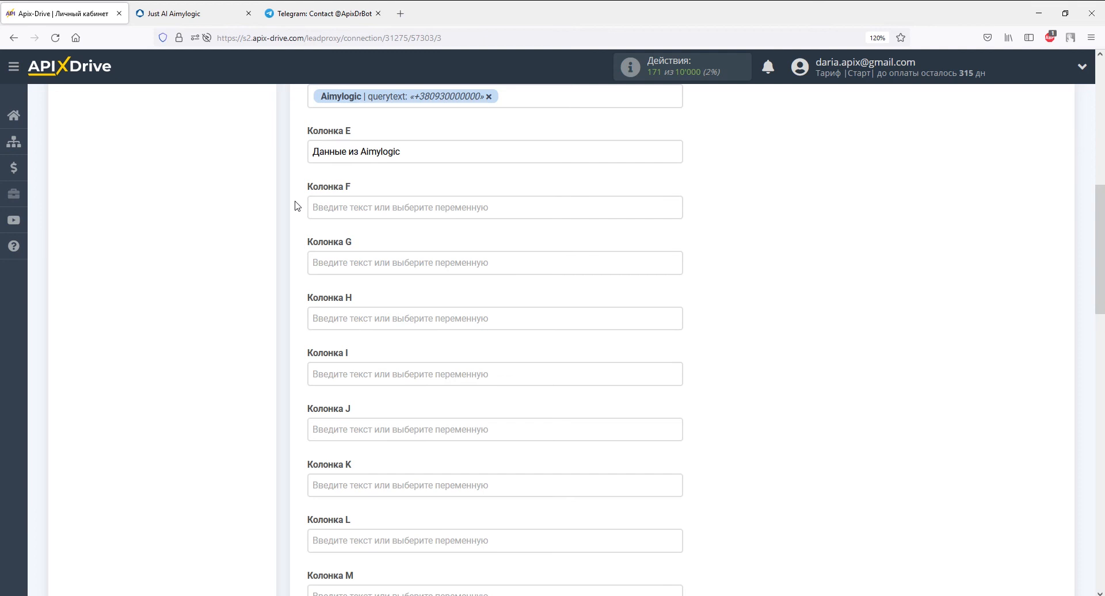
scroll(296, 206, "down", 15)
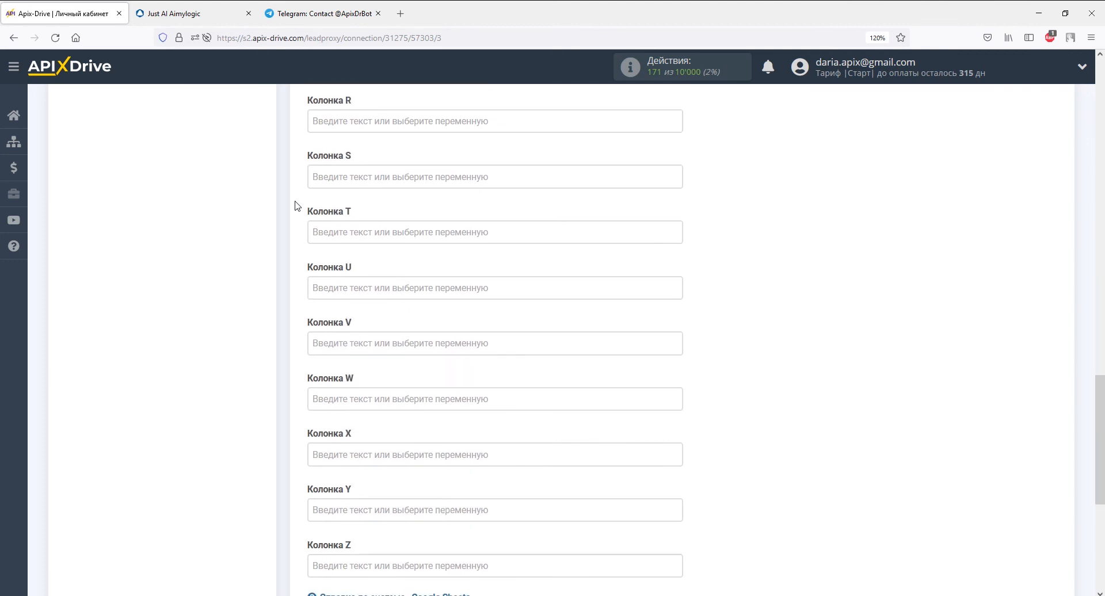
left_click(352, 291)
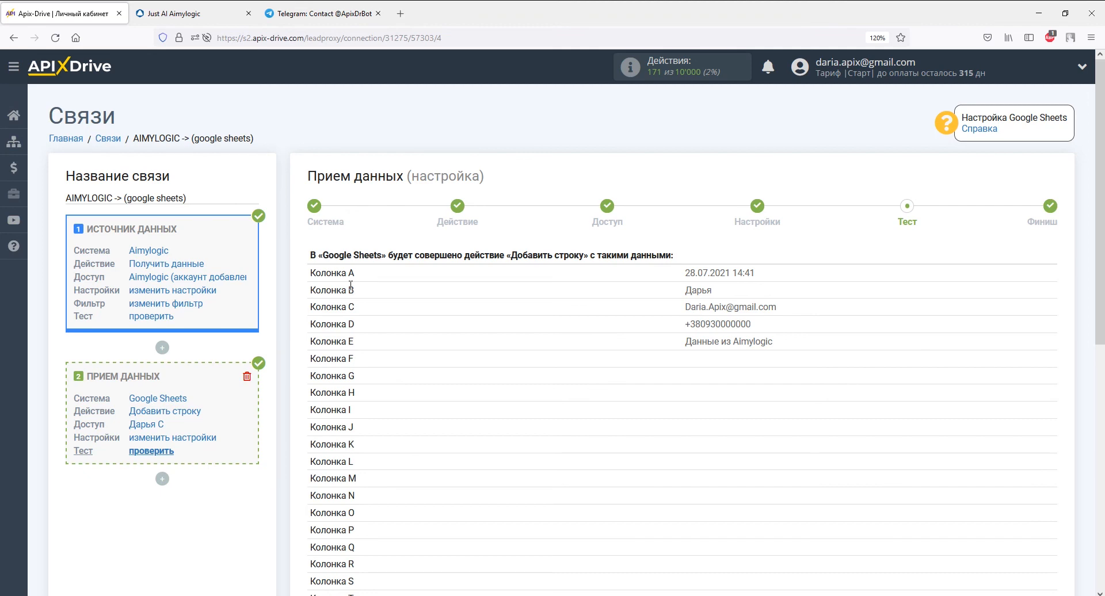
Send the test row to the Aimylogic Google Sheet, confirm it arrived, and proceed to finishing.
scroll(403, 285, "down", 7)
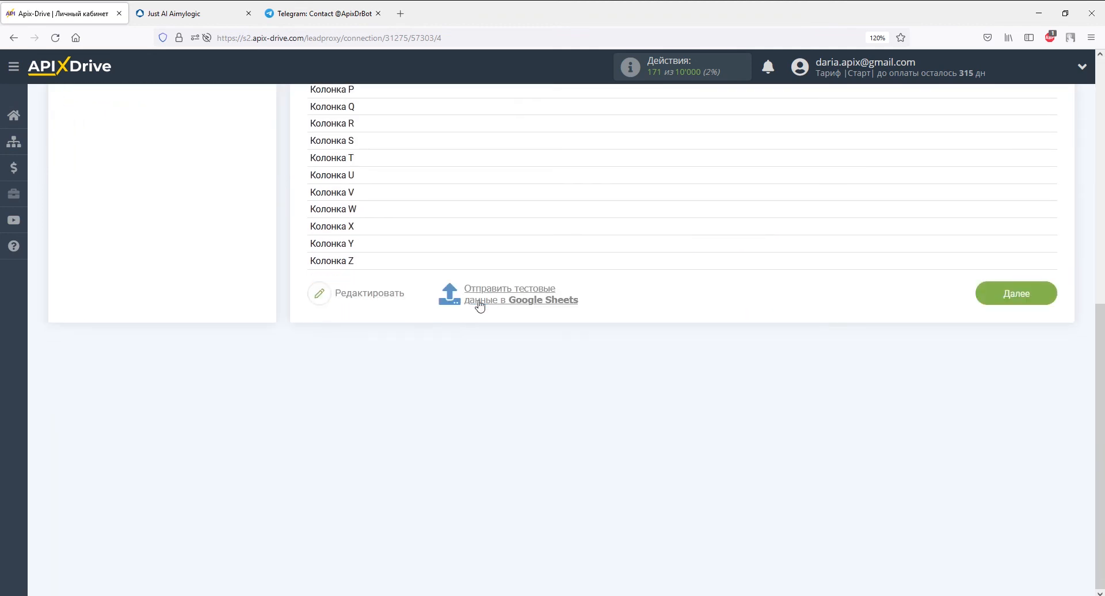
left_click(478, 305)
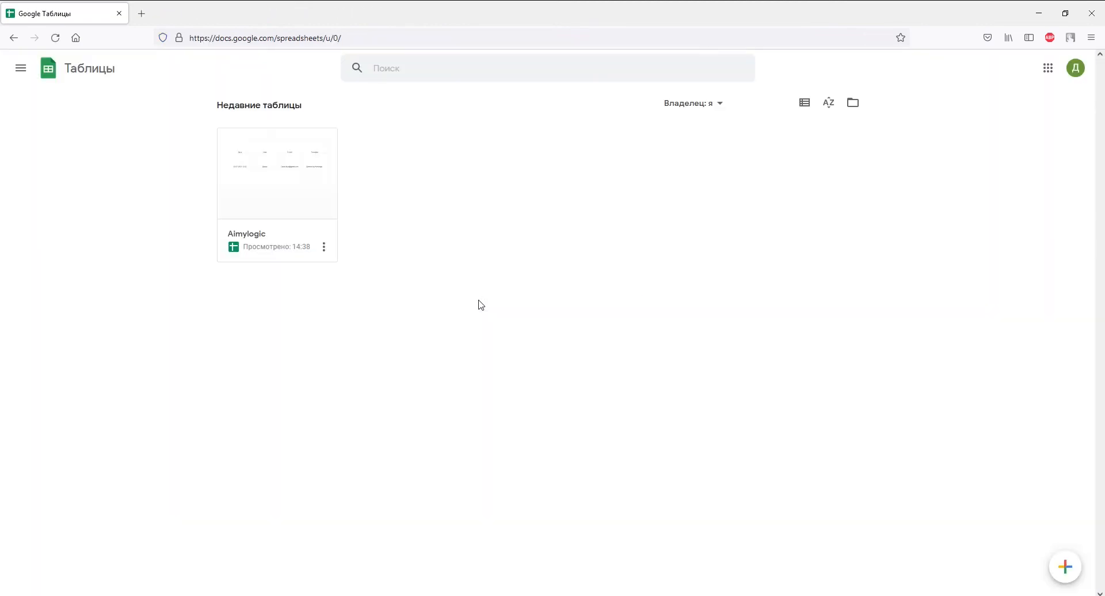
left_click(309, 208)
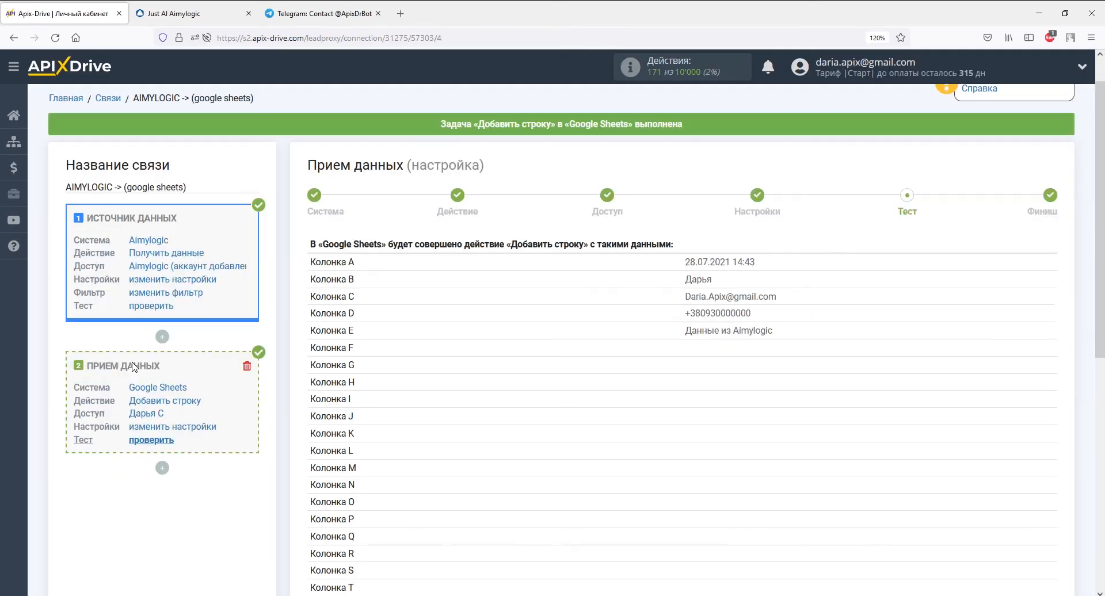
scroll(730, 293, "down", 7)
left_click(1012, 293)
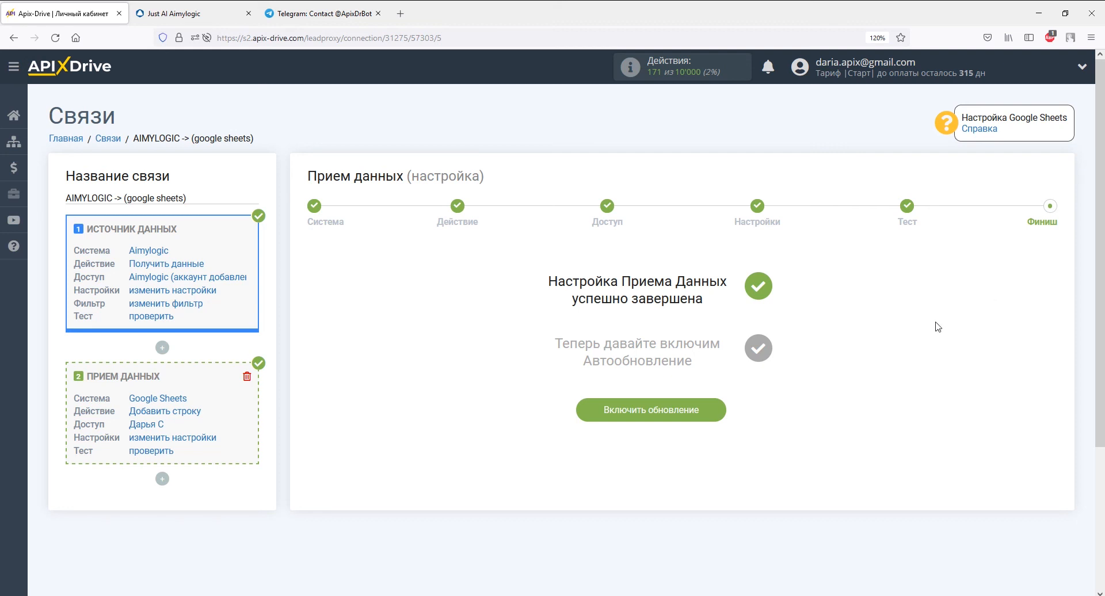
Enable auto-update on the AIMYLOGIC → Google Sheets connection and save a 5-minute interval.
left_click(716, 423)
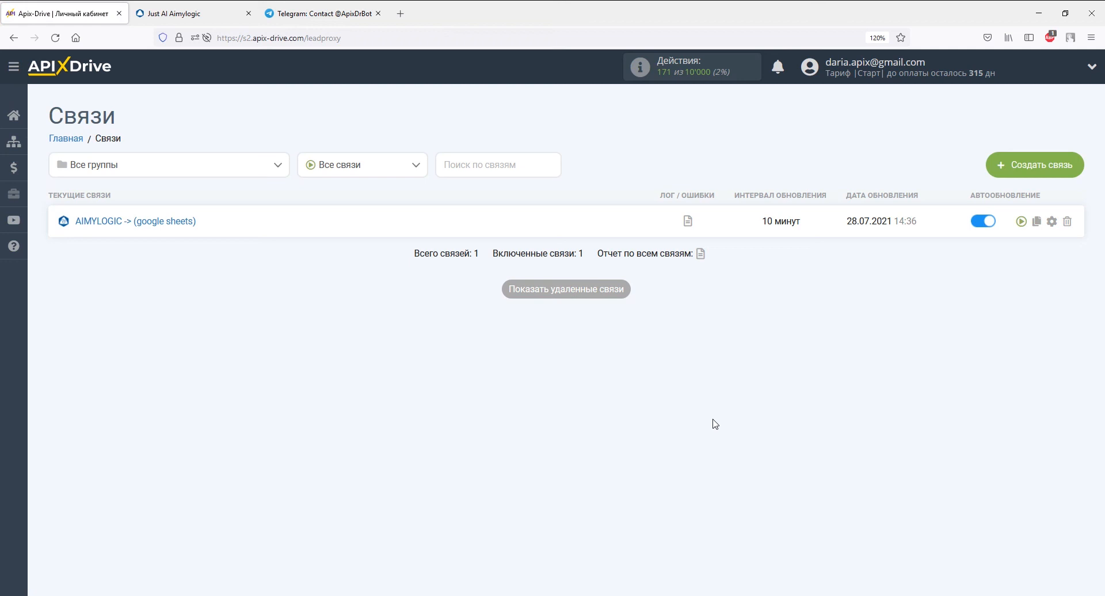
left_click(1052, 221)
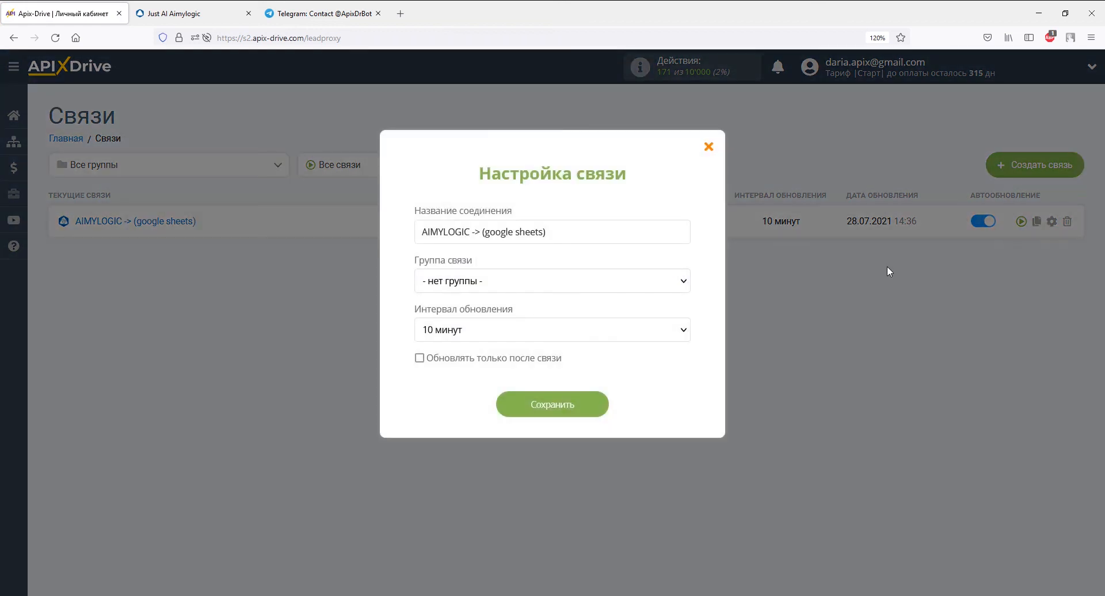
left_click(677, 335)
left_click(631, 138)
left_click(592, 404)
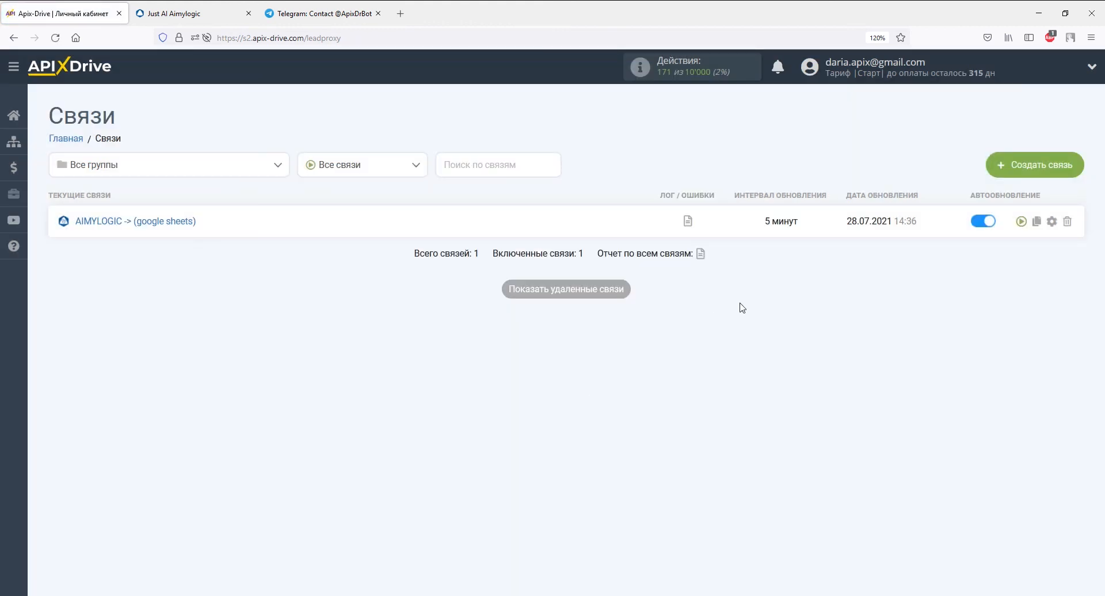